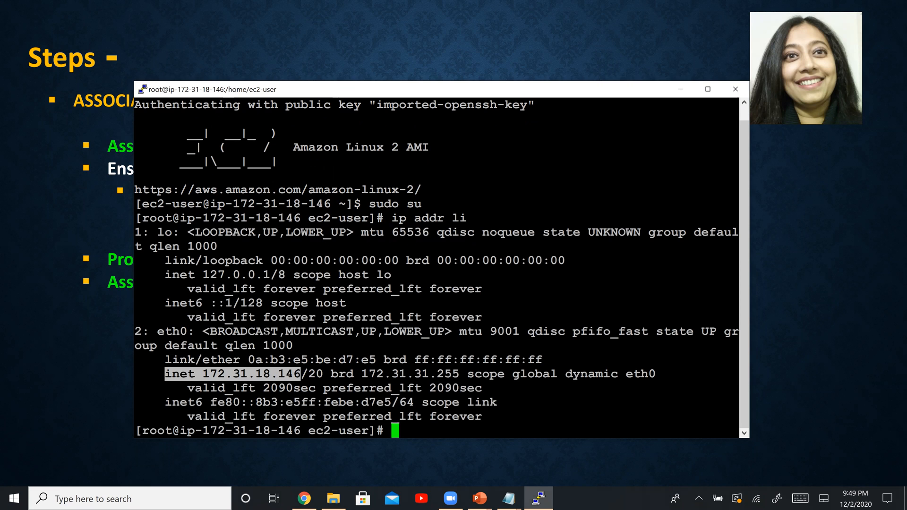
# Step: Clear the previous output from the PuTTY terminal session
pyautogui.click(80, 325)
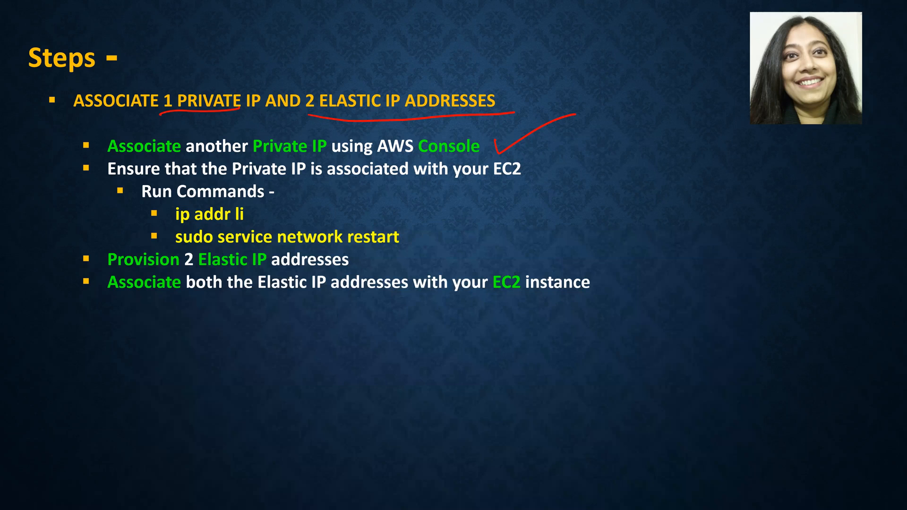
pyautogui.hotkey('alt', 'Tab')
pyautogui.write('clear')
pyautogui.press('Return')
# Step: Restart the instance's network service by running sudo service network restart
pyautogui.write('sud')
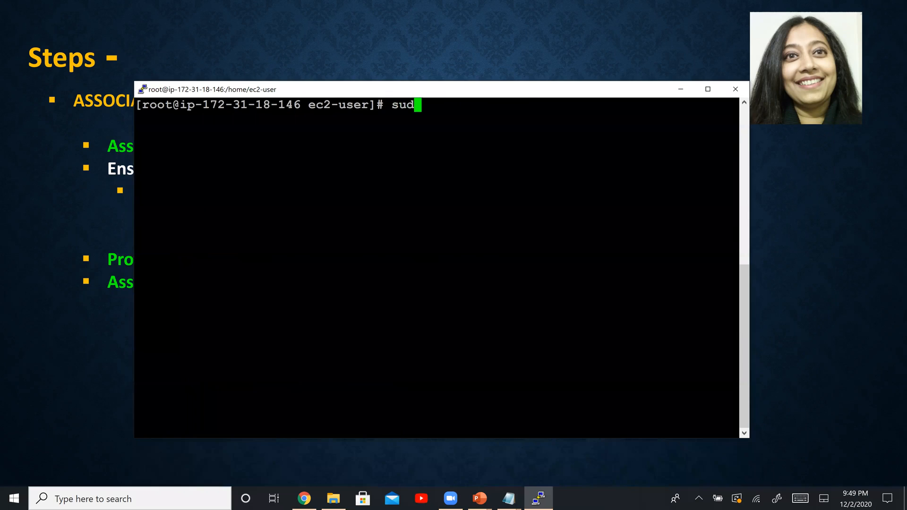
pyautogui.write('o service')
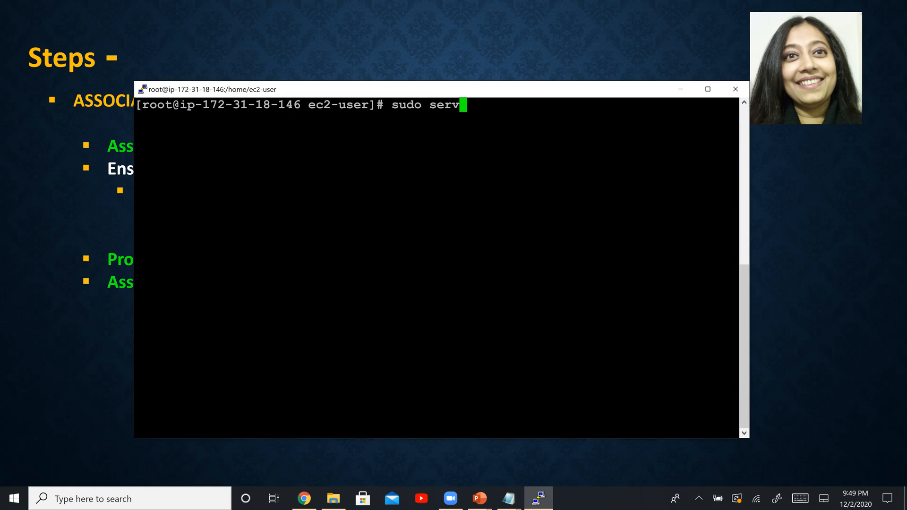
pyautogui.hotkey('alt', 'Tab')
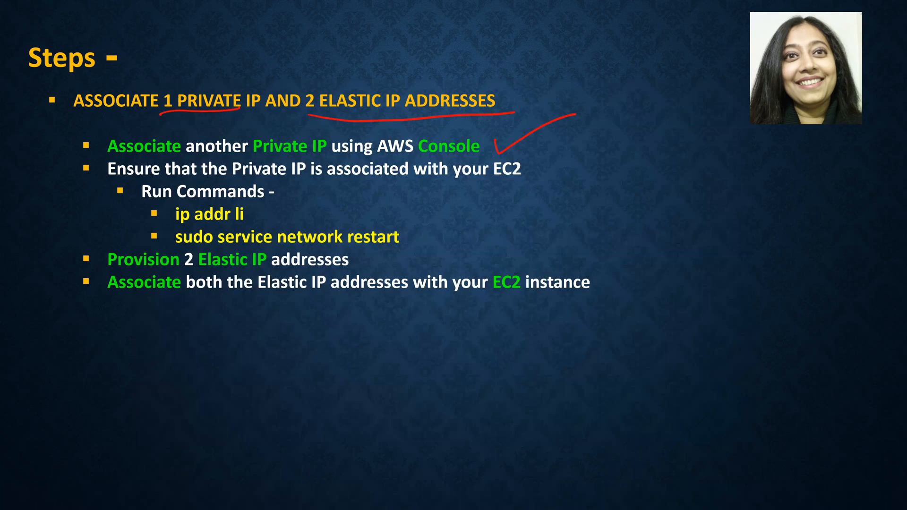
pyautogui.hotkey('alt', 'Tab')
pyautogui.write('netwo')
pyautogui.press('BackSpace')
pyautogui.press('BackSpace')
pyautogui.press('BackSpace')
pyautogui.press('BackSpace')
pyautogui.press('BackSpace')
pyautogui.write('network restart')
pyautogui.press('Return')
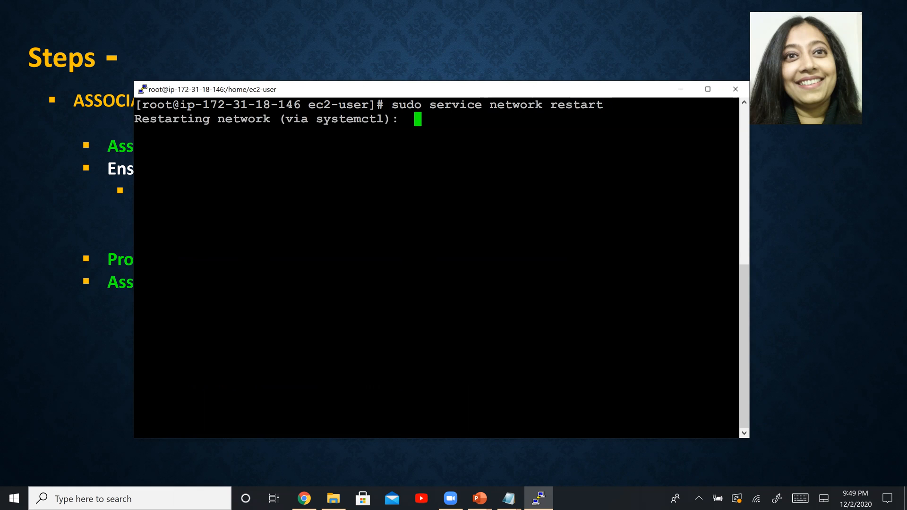
# Step: Clear the terminal, then list the network addresses with ip addr li and highlight both private IPv4 addresses of eth0
pyautogui.write('clear')
pyautogui.press('Return')
pyautogui.press('Up')
pyautogui.press('Up')
pyautogui.press('Down')
pyautogui.press('Down')
pyautogui.write('ip addr li')
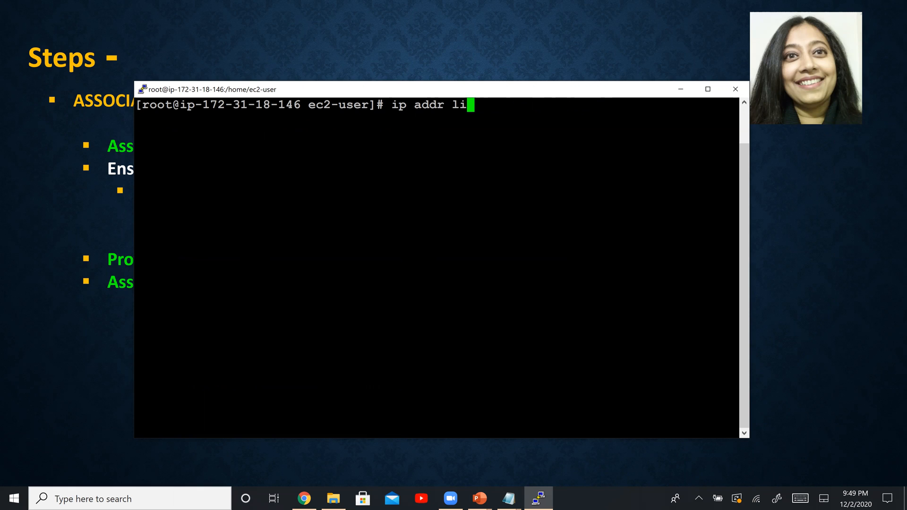
pyautogui.press('Return')
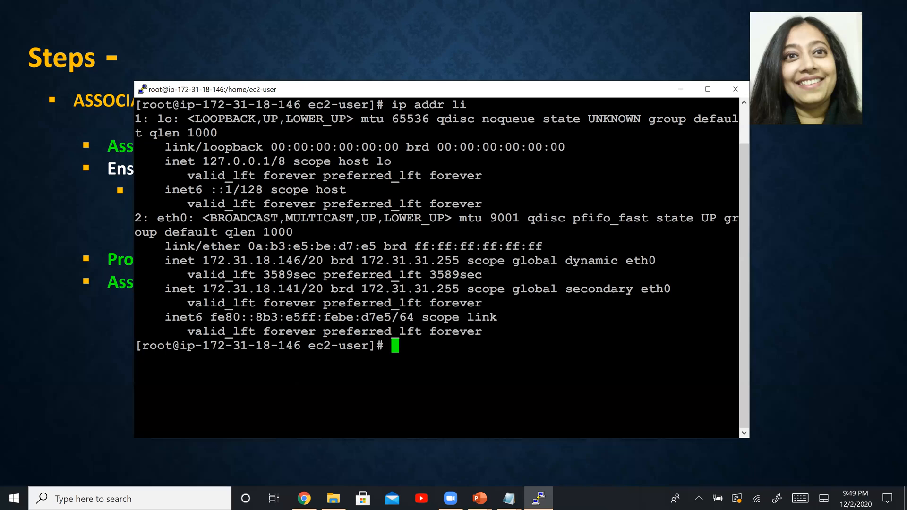
pyautogui.moveTo(158, 260); pyautogui.dragTo(307, 261)
pyautogui.moveTo(161, 288); pyautogui.dragTo(307, 288)
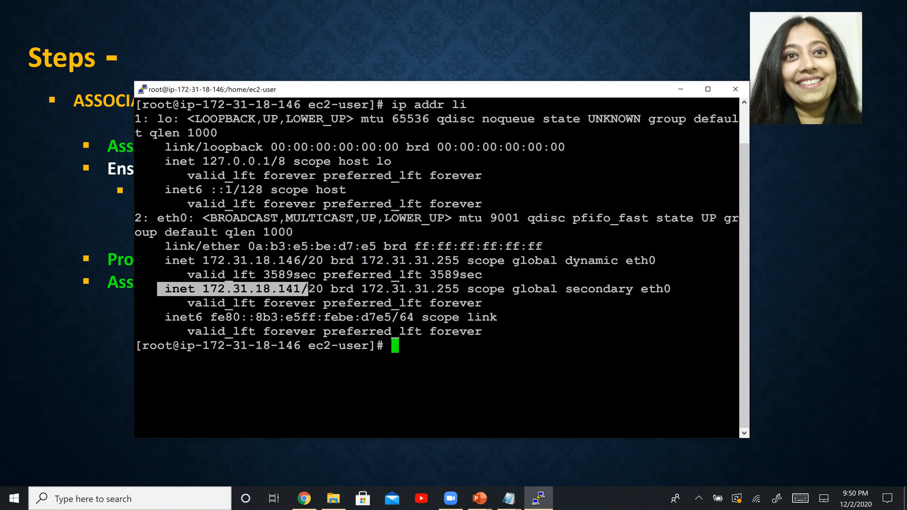
# Step: Switch to the PowerPoint slide show and draw a check mark beside the Run Commands item
pyautogui.click(77, 222)
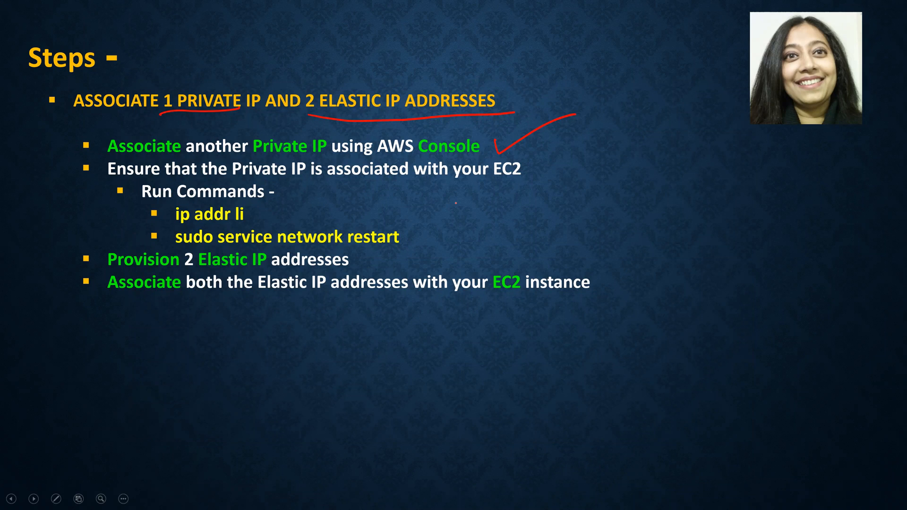
pyautogui.moveTo(61, 212)
pyautogui.mouseDown()
pyautogui.moveTo(92, 212)
pyautogui.moveTo(133, 187)
pyautogui.mouseUp()
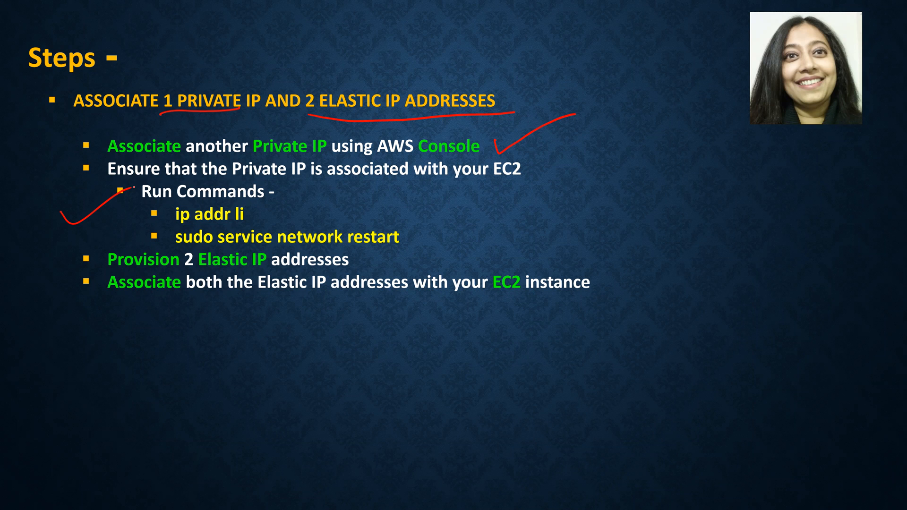
pyautogui.hotkey('alt', 'Tab')
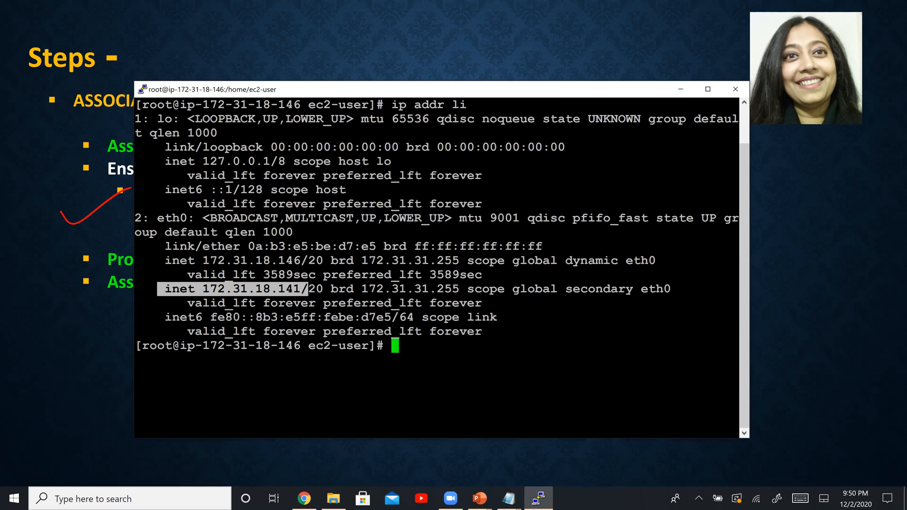
pyautogui.hotkey('alt', 'Tab')
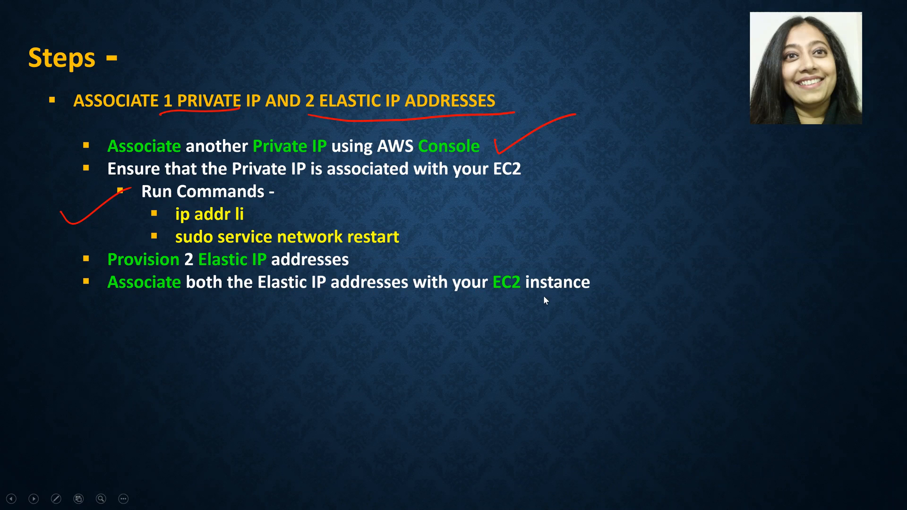
pyautogui.hotkey('alt', 'Tab')
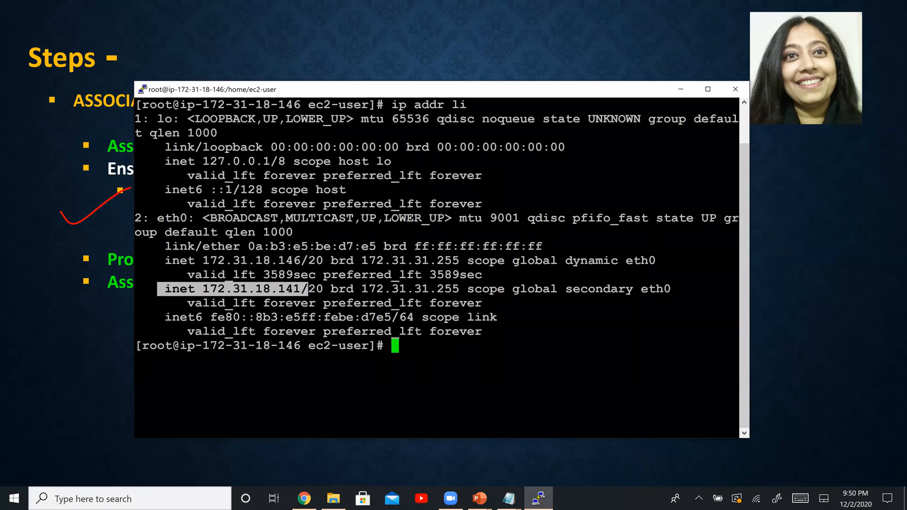
# Step: Switch to the EC2 console in Chrome, allocate an Elastic IP from Amazon's pool in us-east-1, and remove the resulting address filter
pyautogui.hotkey('alt', 'Tab')
pyautogui.hotkey('alt', 'Tab')
pyautogui.hotkey('alt', 'Tab')
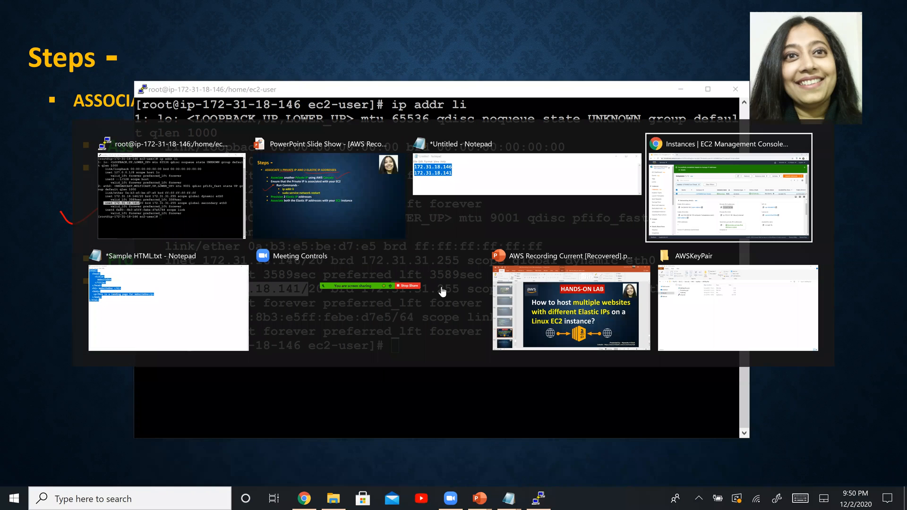
pyautogui.scroll(-6, 99, 274)
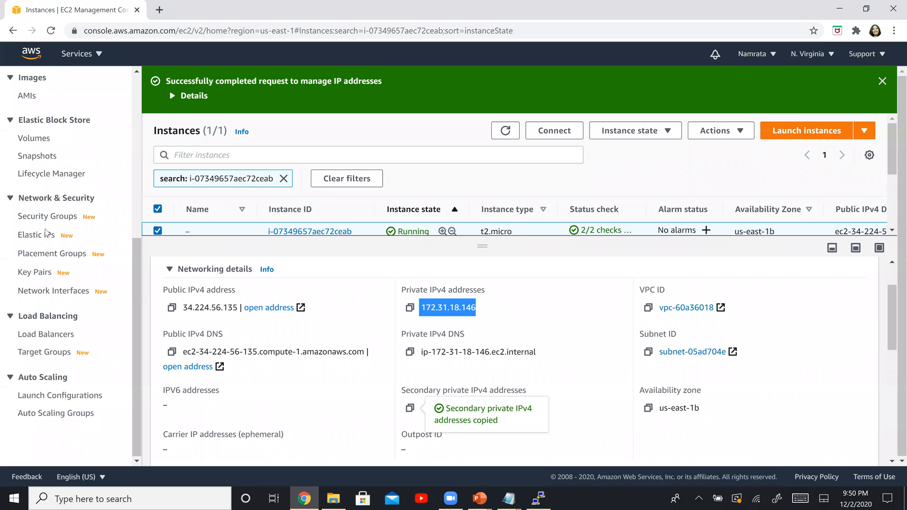
pyautogui.click(37, 235)
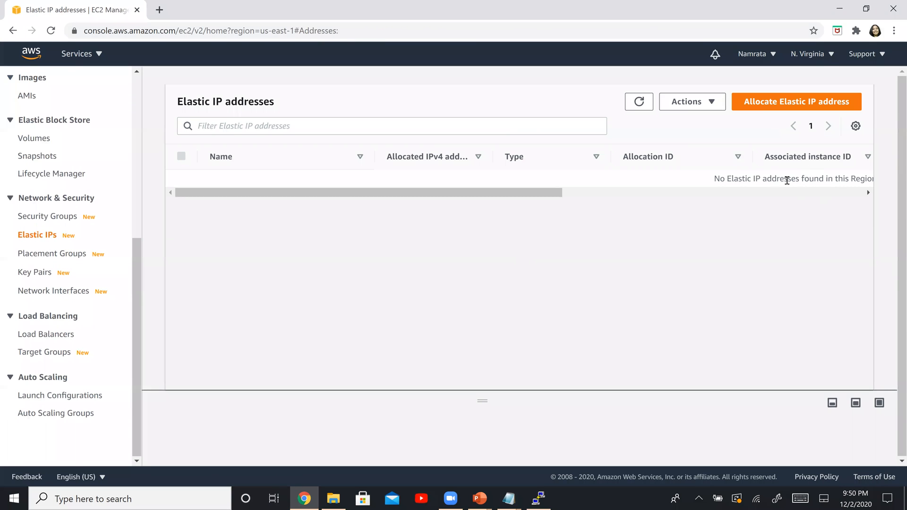
pyautogui.click(790, 102)
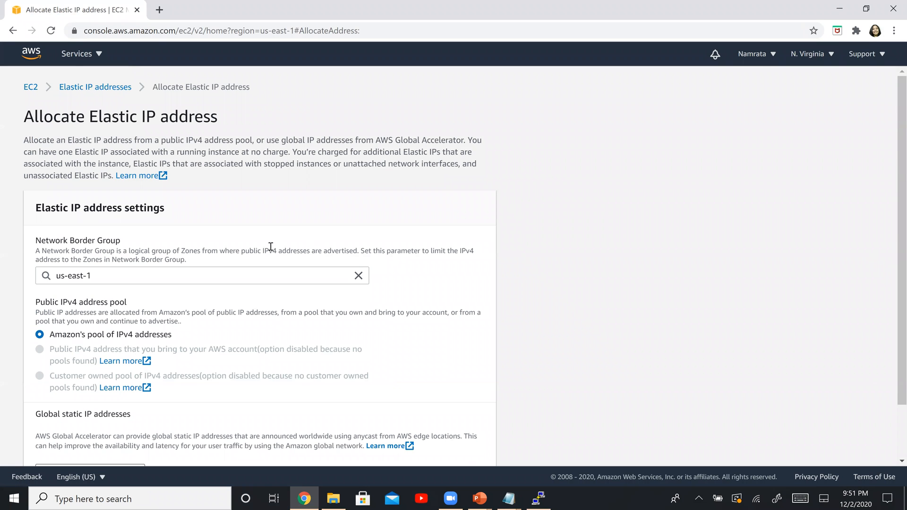
pyautogui.scroll(-1, 135, 328)
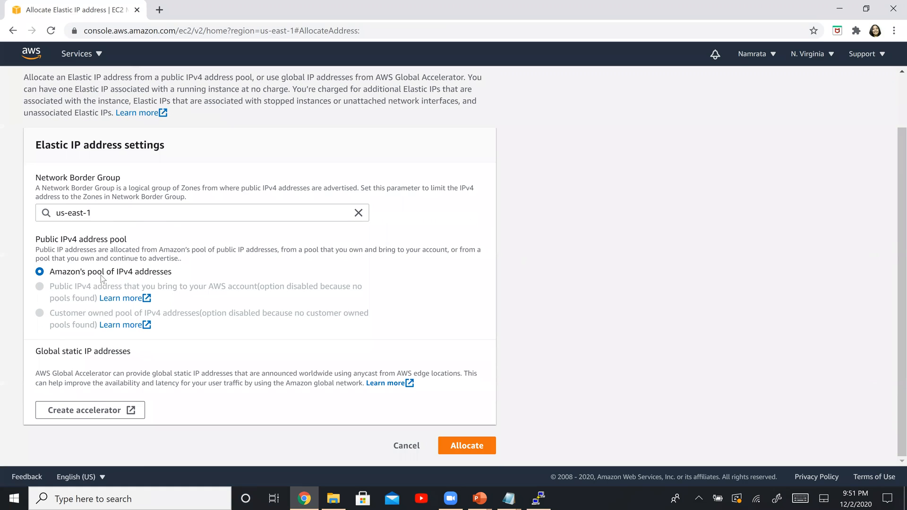
pyautogui.click(478, 446)
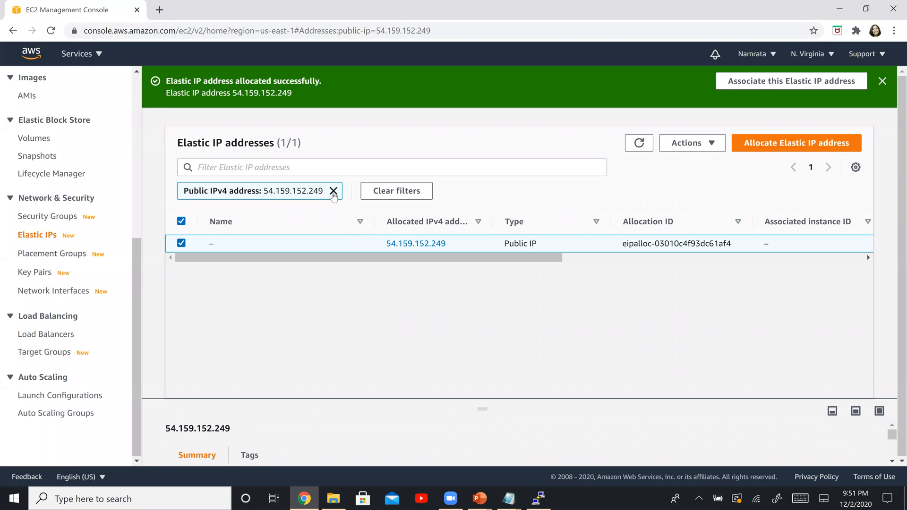
pyautogui.click(334, 191)
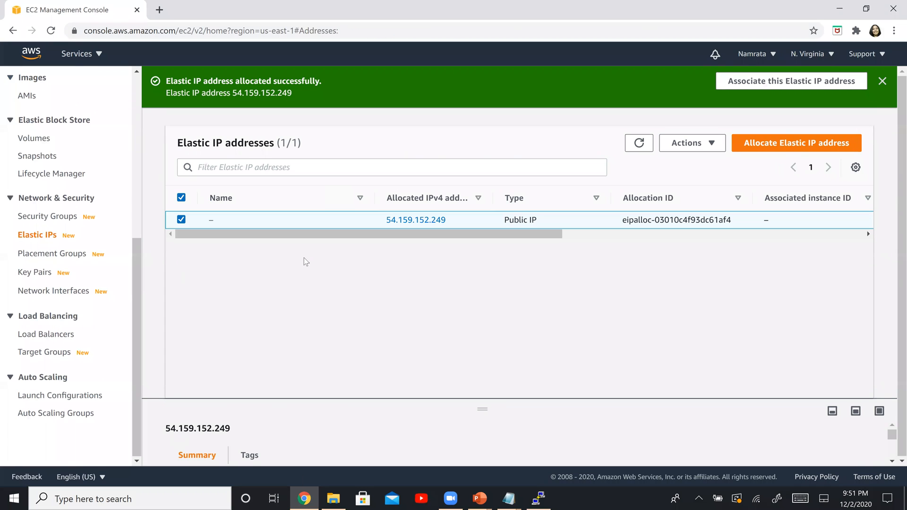
# Step: Allocate a second Elastic IP address with the same settings and remove the filter to list all addresses
pyautogui.click(747, 141)
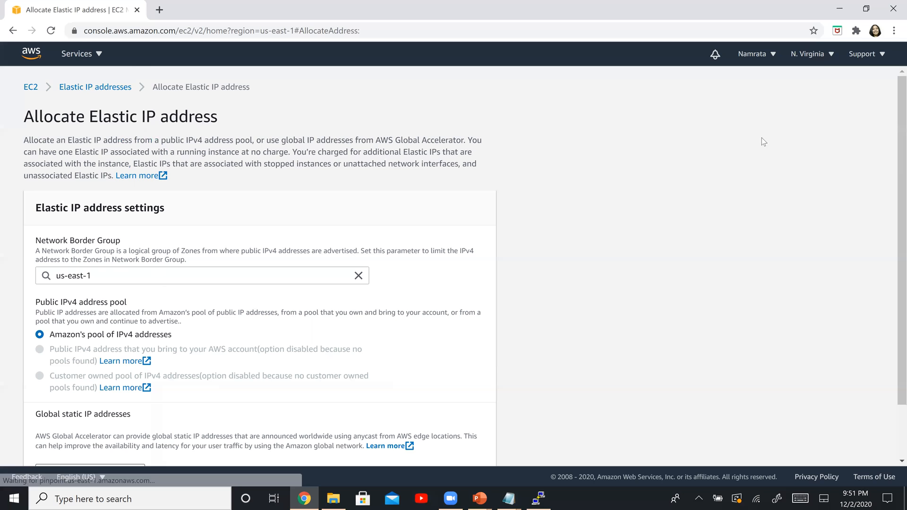
pyautogui.scroll(-2, 221, 288)
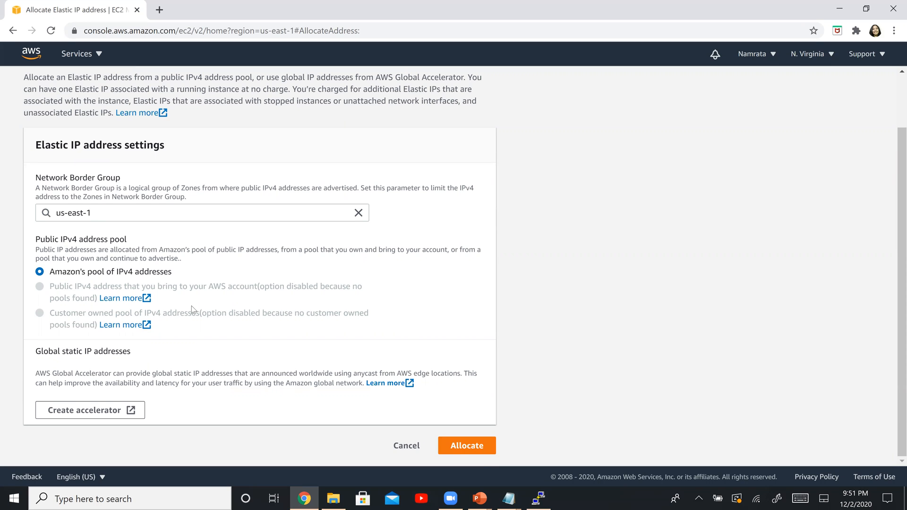
pyautogui.click(453, 446)
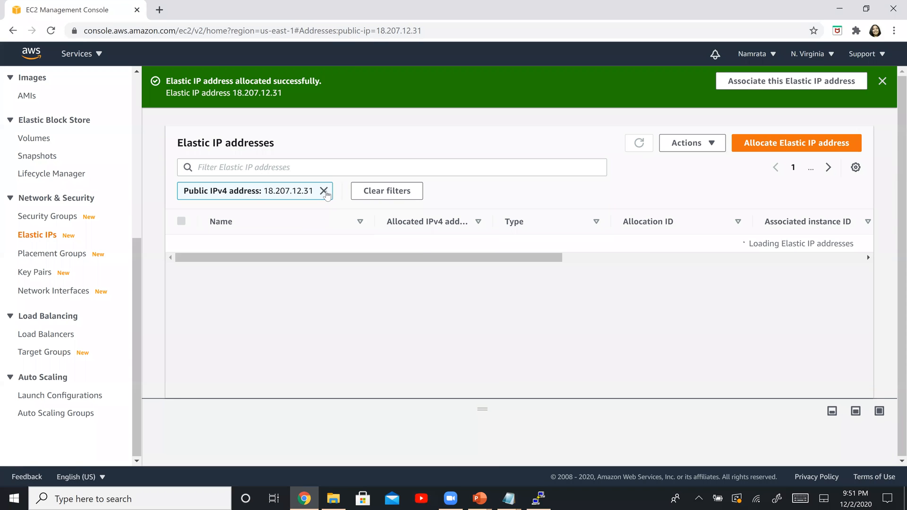
pyautogui.click(323, 191)
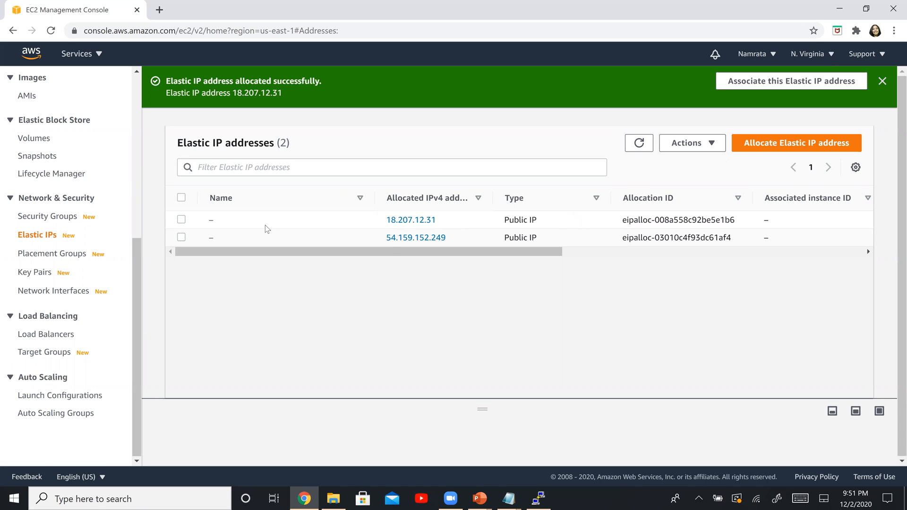
# Step: Set up the association of Elastic IP 18.207.12.31 with instance i-07349657aec72ceab and private IP 172.31.18.141
pyautogui.click(181, 220)
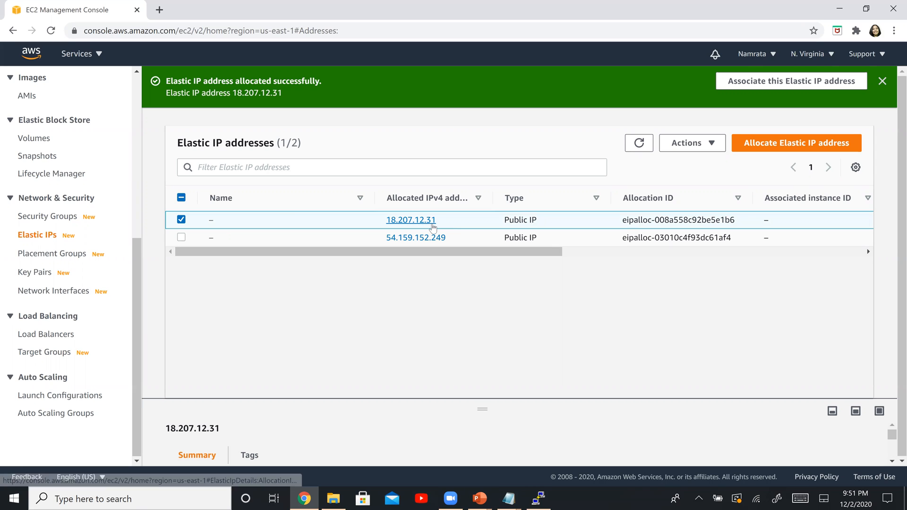
pyautogui.click(681, 146)
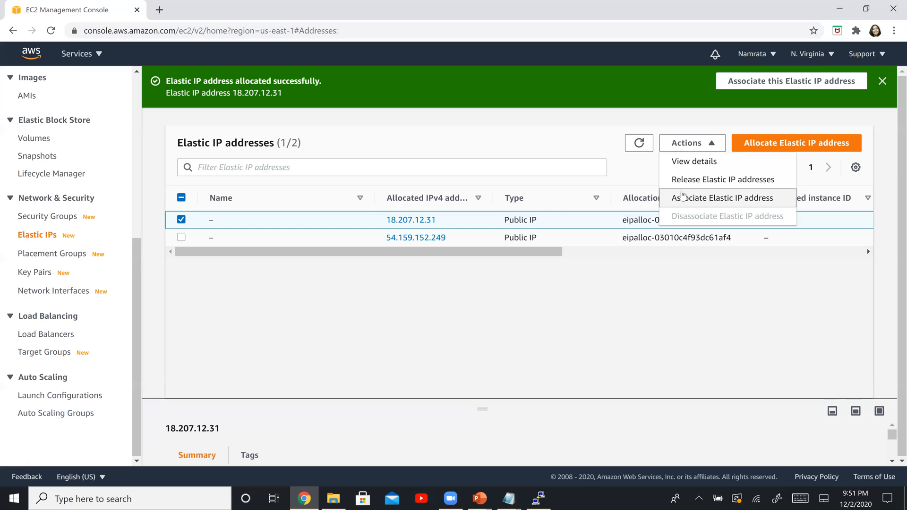
pyautogui.click(688, 199)
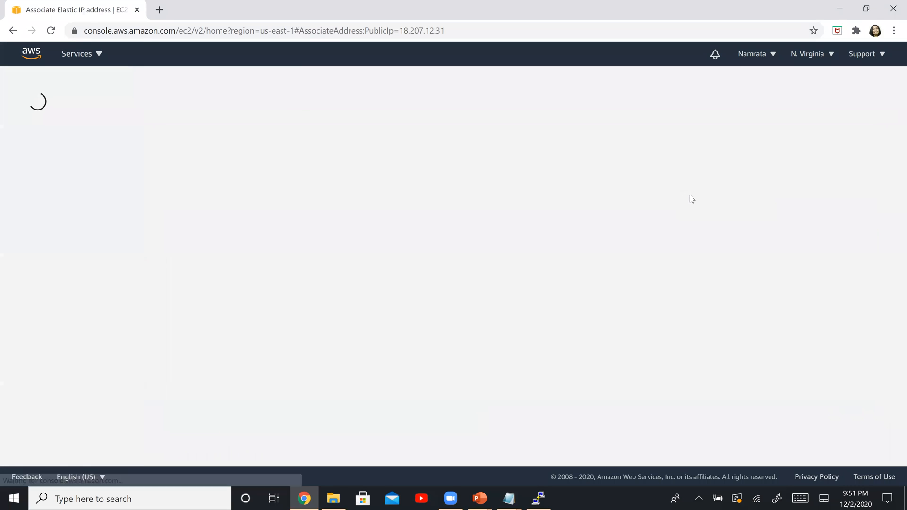
pyautogui.click(245, 333)
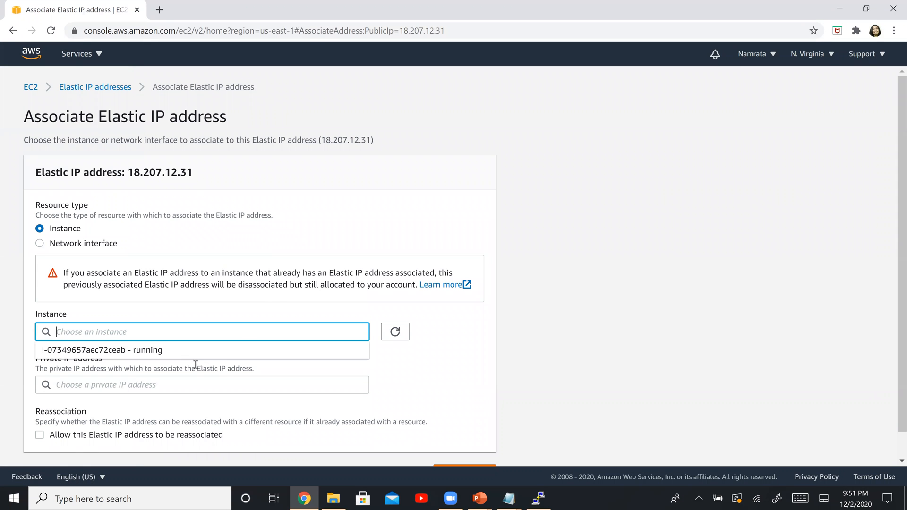
pyautogui.click(81, 350)
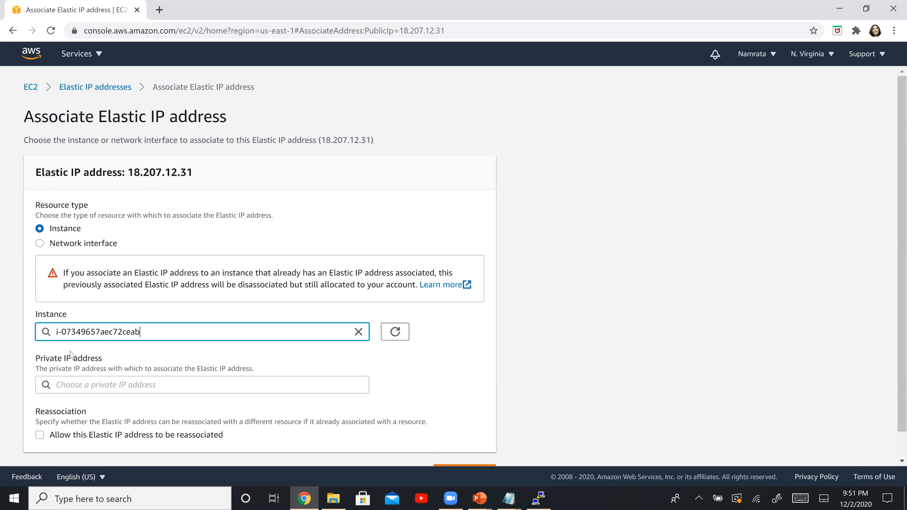
pyautogui.scroll(-1, 669, 227)
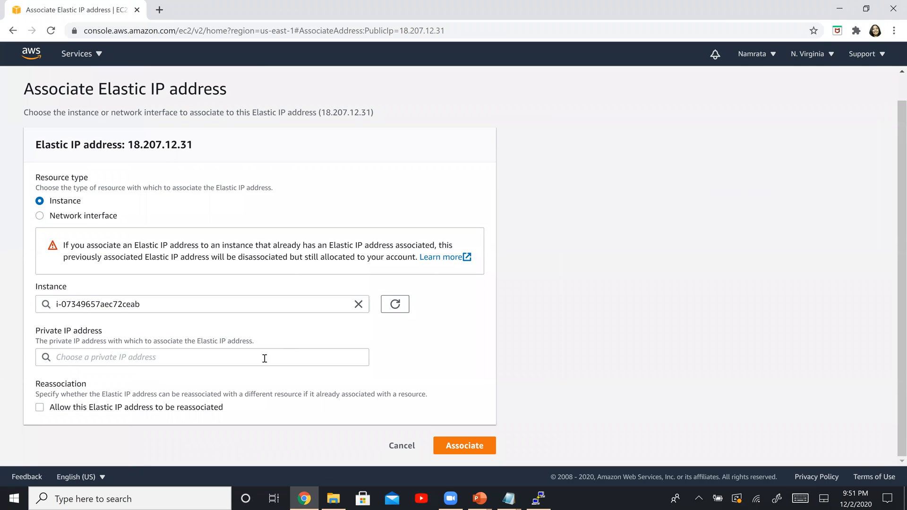
pyautogui.click(229, 355)
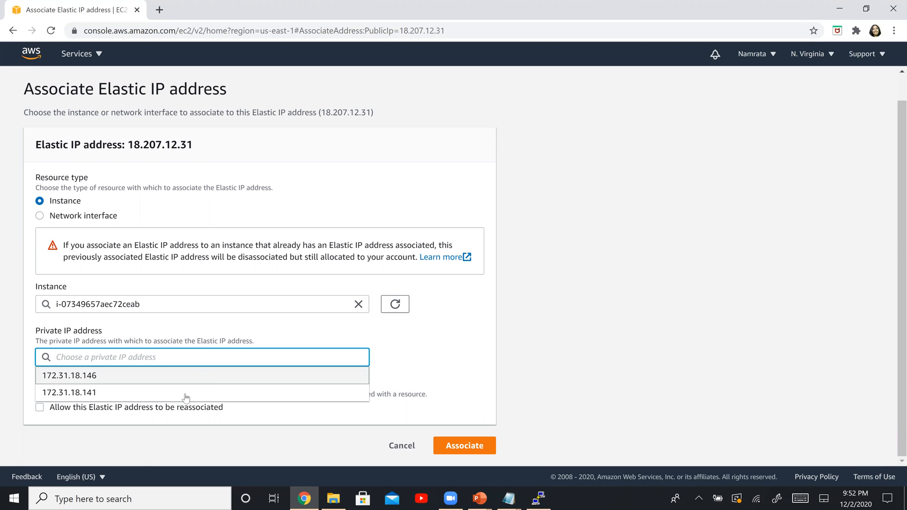
pyautogui.click(88, 392)
# Step: Copy the Elastic IP 18.207.12.31 into the Notepad notes after 172.31.18.141, separated by a dash
pyautogui.click(228, 148)
pyautogui.moveTo(194, 144); pyautogui.dragTo(131, 145)
pyautogui.hotkey('ctrl', 'c')
pyautogui.hotkey('alt', 'Tab')
pyautogui.press('Tab')
pyautogui.press('Tab')
pyautogui.click(243, 179)
pyautogui.write('-')
pyautogui.hotkey('ctrl', 'v')
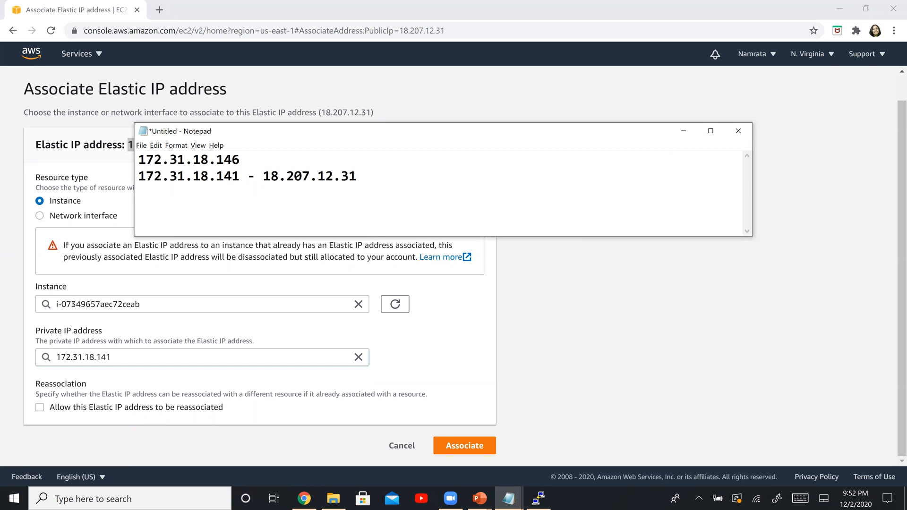
# Step: Return to Chrome, submit the Elastic IP association, and remove the public IPv4 address filter from the list
pyautogui.click(571, 369)
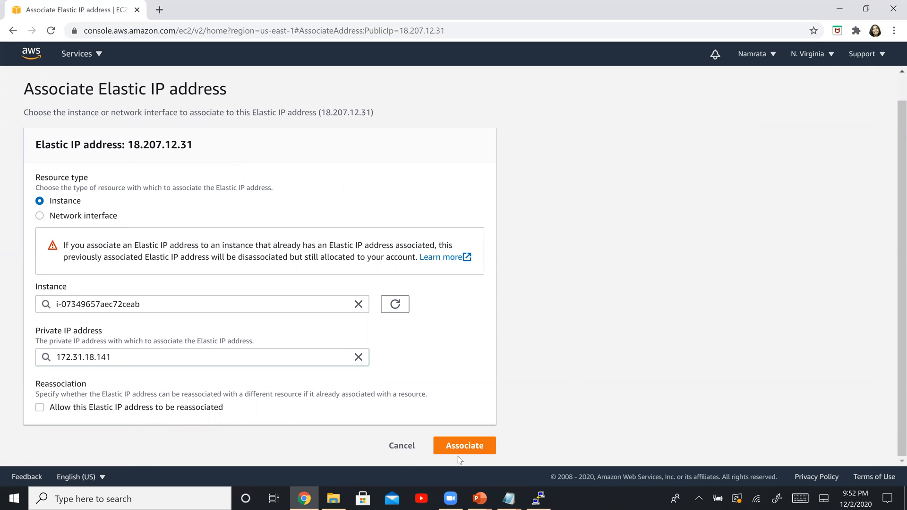
pyautogui.click(474, 447)
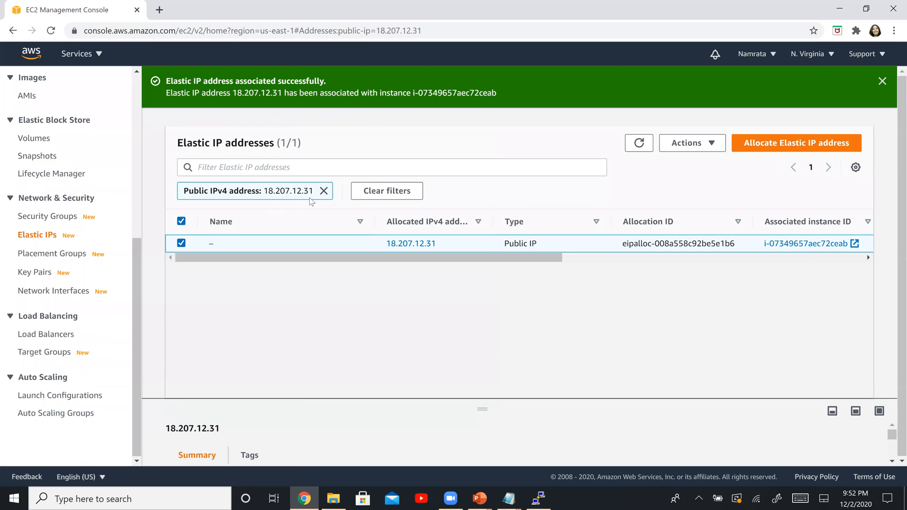
pyautogui.click(324, 190)
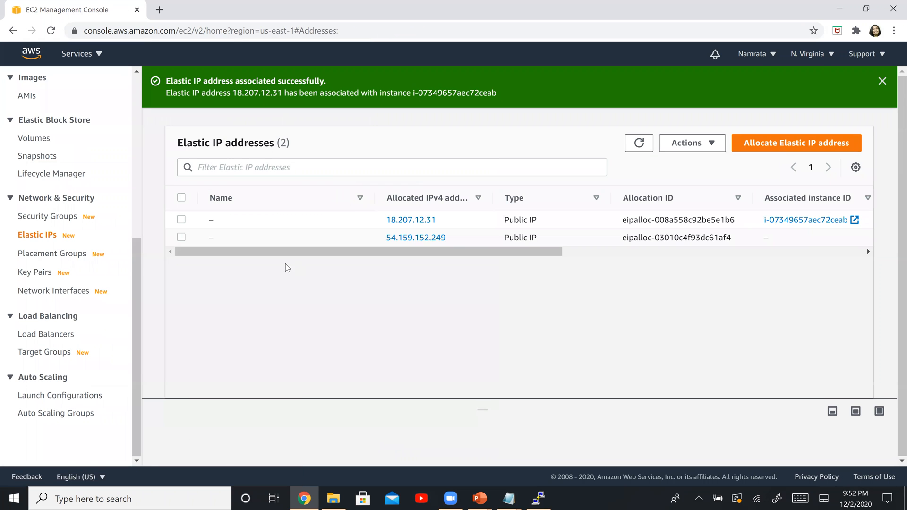
# Step: Set up the association of Elastic IP 54.159.152.249 with instance i-07349657aec72ceab and private IP 172.31.18.146
pyautogui.moveTo(556, 256); pyautogui.dragTo(208, 250)
pyautogui.click(182, 237)
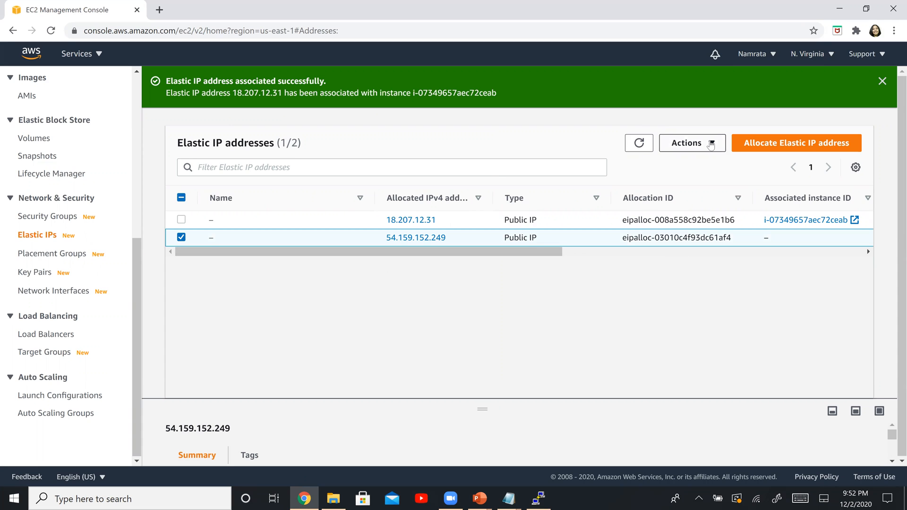
pyautogui.click(711, 144)
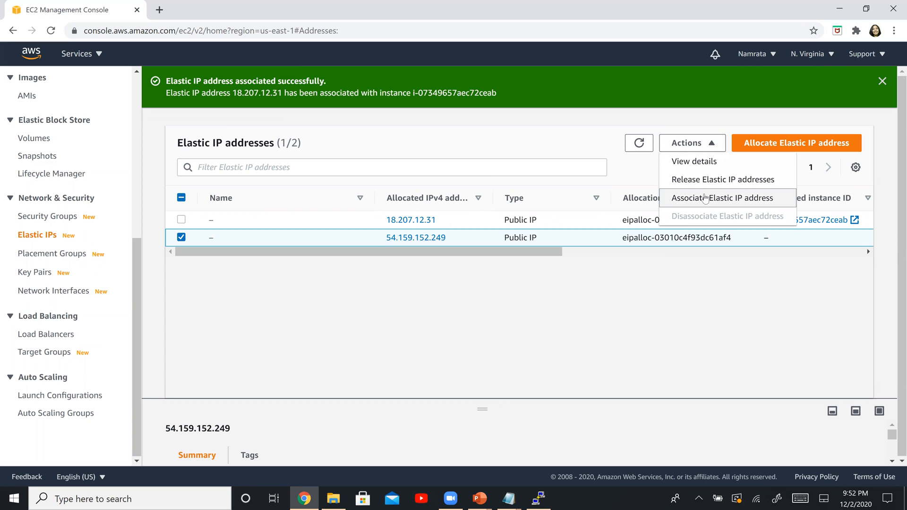
pyautogui.click(705, 198)
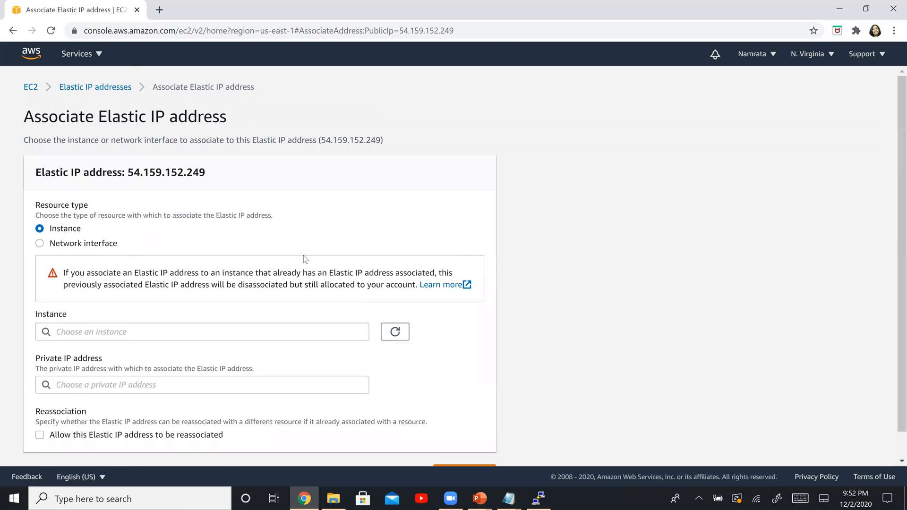
pyautogui.click(211, 330)
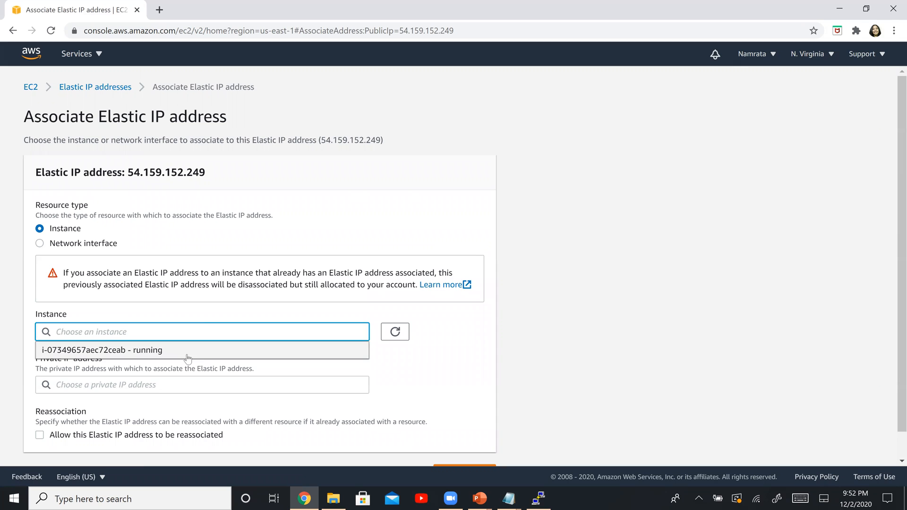
pyautogui.click(189, 352)
pyautogui.click(183, 386)
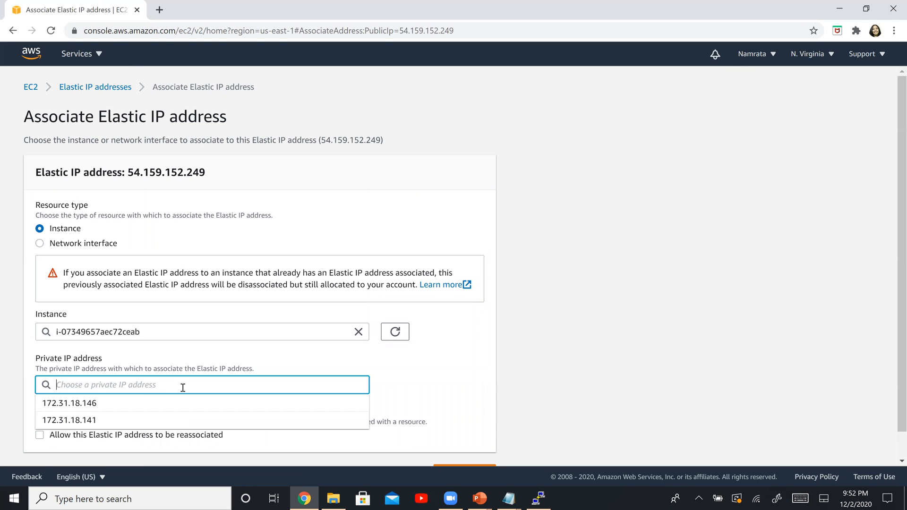
pyautogui.click(137, 403)
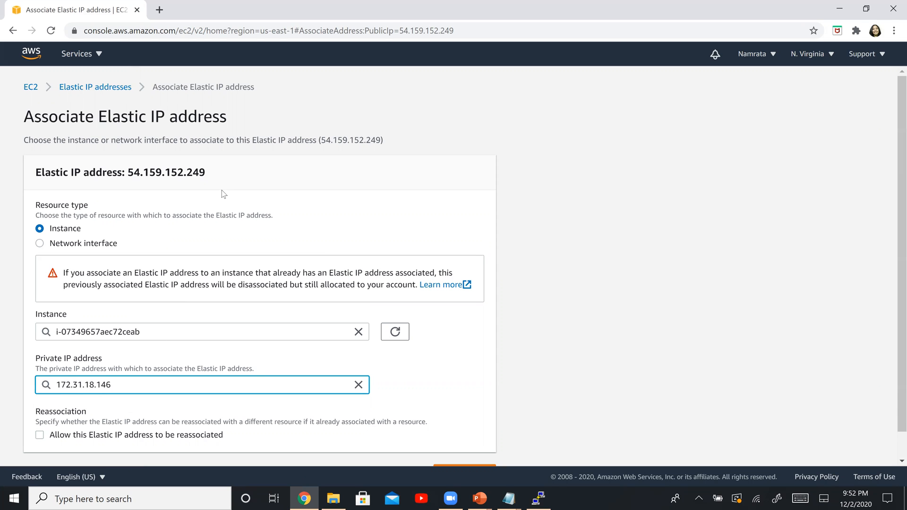
# Step: Copy the Elastic IP 54.159.152.249 into the Notepad notes after 172.31.18.146, separated by a dash
pyautogui.moveTo(218, 180); pyautogui.dragTo(128, 178)
pyautogui.hotkey('ctrl', 'c')
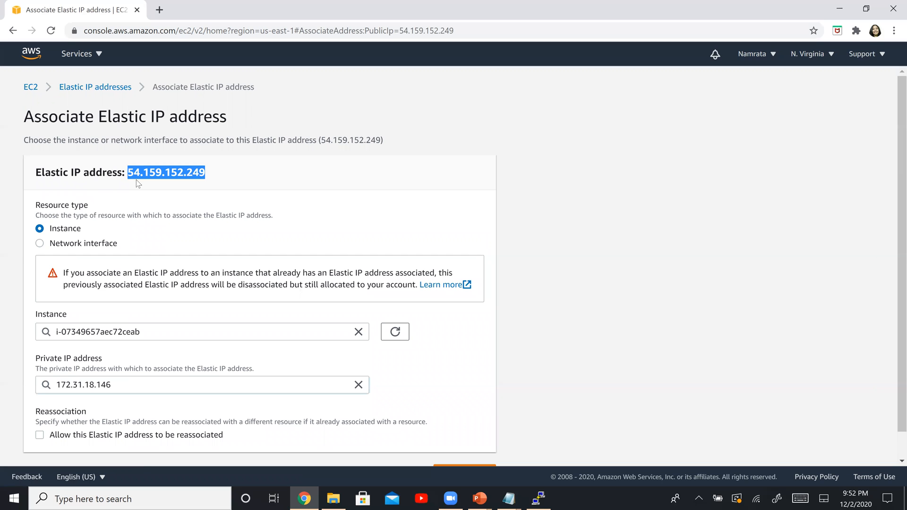
pyautogui.hotkey('alt', 'Tab')
pyautogui.click(255, 156)
pyautogui.write('-')
pyautogui.hotkey('ctrl', 'v')
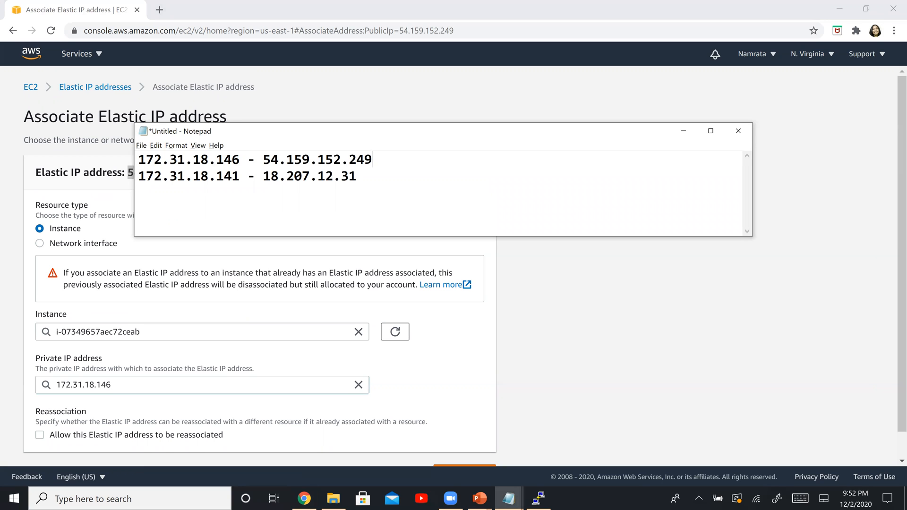
# Step: Return to Chrome, submit the association of 54.159.152.249, and clear the list filter to review both addresses' private IPs
pyautogui.hotkey('alt', 'Tab')
pyautogui.click(629, 383)
pyautogui.scroll(-2, 629, 382)
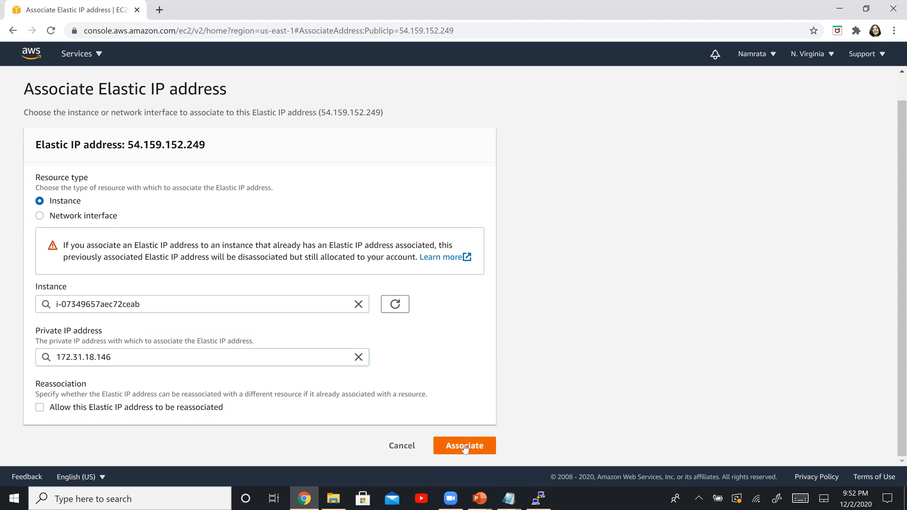
pyautogui.click(465, 445)
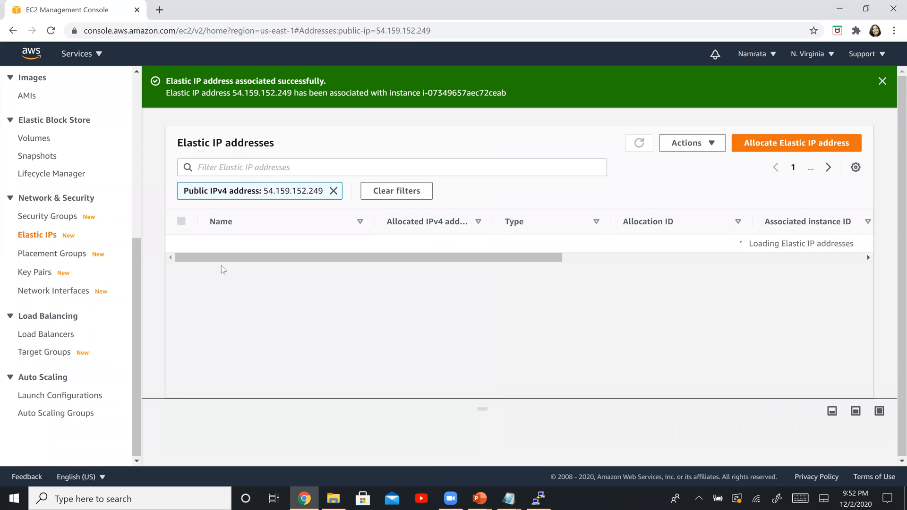
pyautogui.click(333, 191)
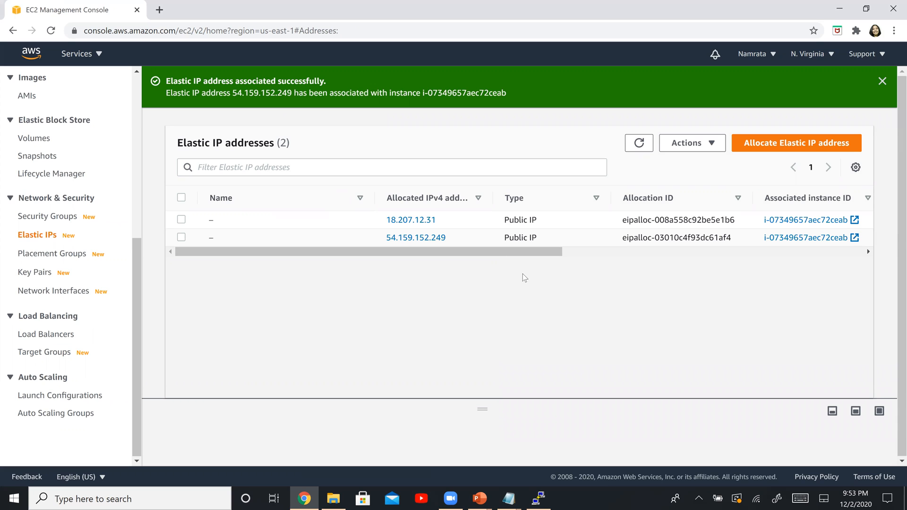
pyautogui.moveTo(544, 250); pyautogui.dragTo(714, 250)
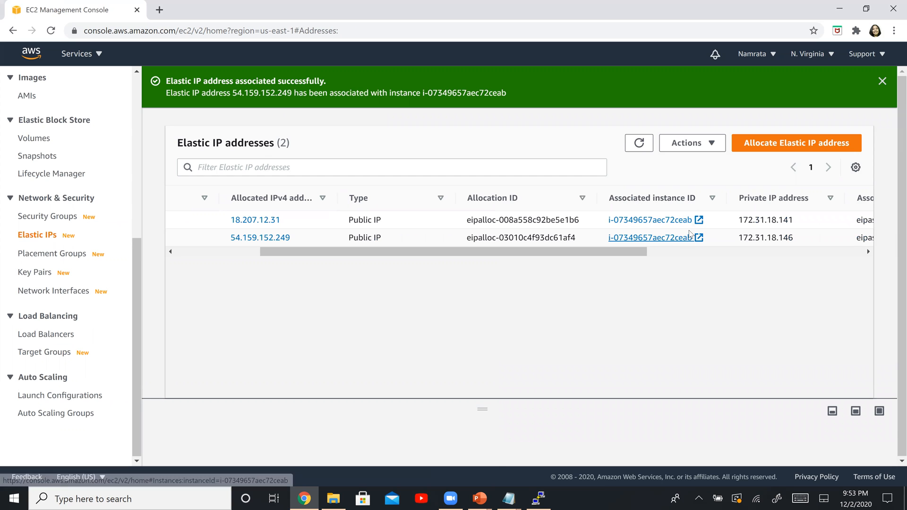
# Step: Switch to the PowerPoint slide show and draw a curly brace beside the private and Elastic IP steps
pyautogui.hotkey('alt', 'Tab')
pyautogui.hotkey('alt', 'Tab')
pyautogui.hotkey('alt', 'Tab')
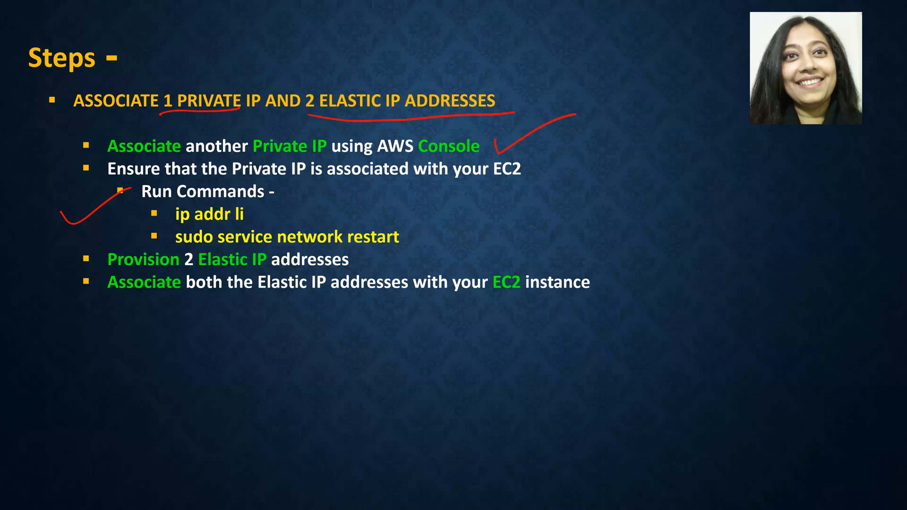
pyautogui.moveTo(611, 198)
pyautogui.mouseDown()
pyautogui.moveTo(630, 306)
pyautogui.moveTo(608, 363)
pyautogui.mouseUp()
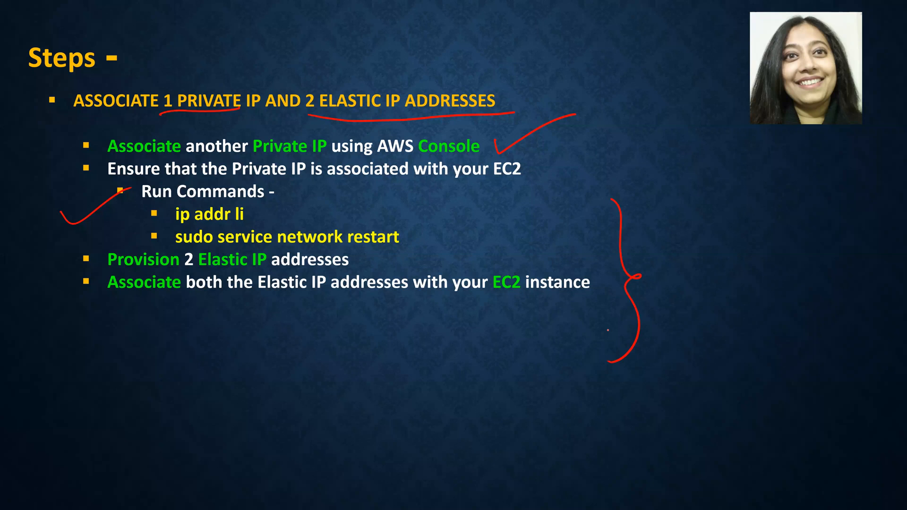
# Step: Advance to the httpd installation slide, underline "install", "enable" and "start", and circle "httpd"
pyautogui.press('Right')
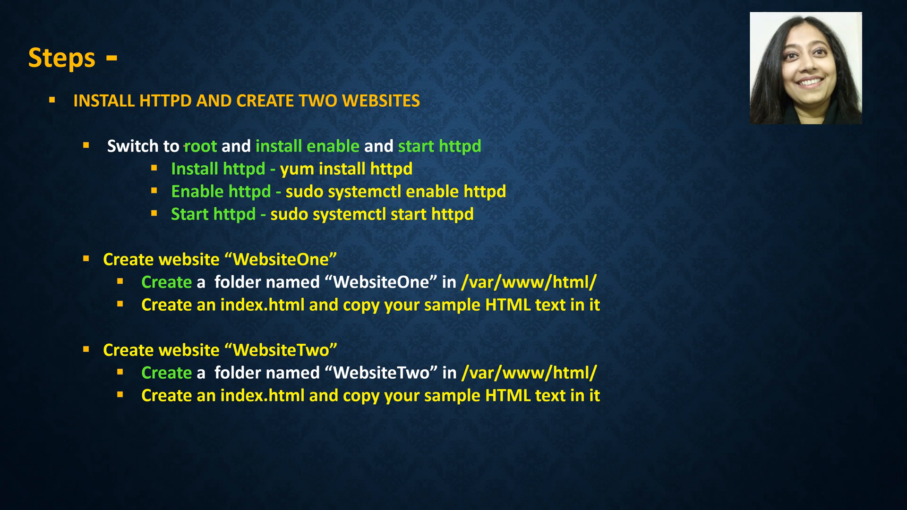
pyautogui.moveTo(259, 153); pyautogui.dragTo(344, 154)
pyautogui.moveTo(407, 153)
pyautogui.mouseDown()
pyautogui.moveTo(467, 162)
pyautogui.moveTo(437, 165)
pyautogui.mouseUp()
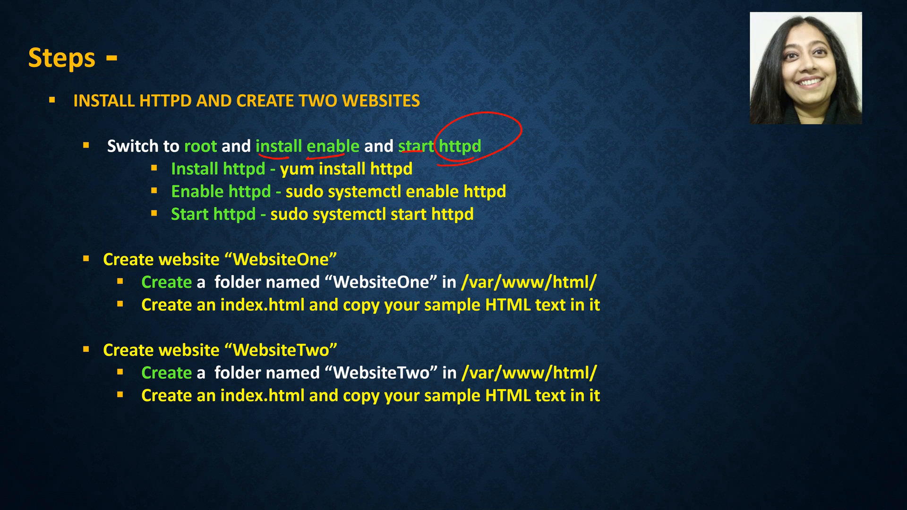
# Step: Check the PuTTY session, return to the slide show's Scenario slide, and erase all ink on it
pyautogui.hotkey('alt', 'Tab')
pyautogui.hotkey('alt', 'Tab')
pyautogui.hotkey('alt', 'Tab')
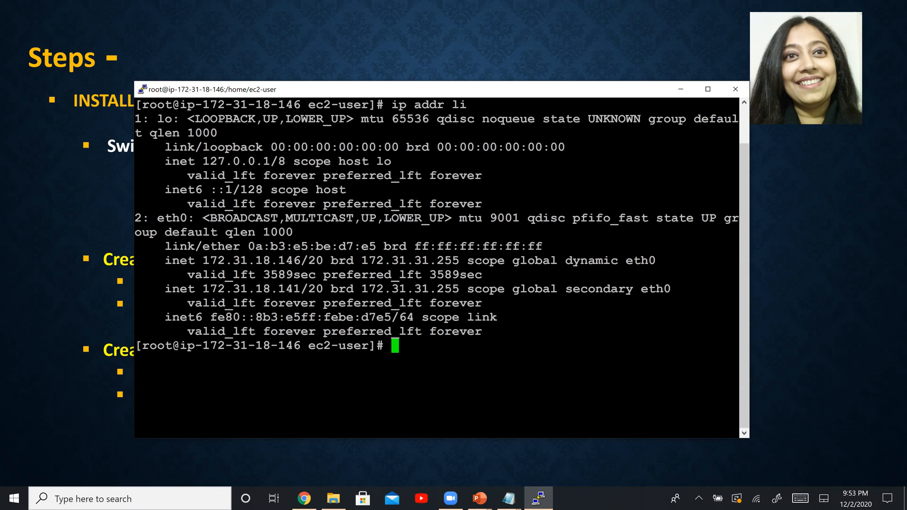
pyautogui.click(71, 263)
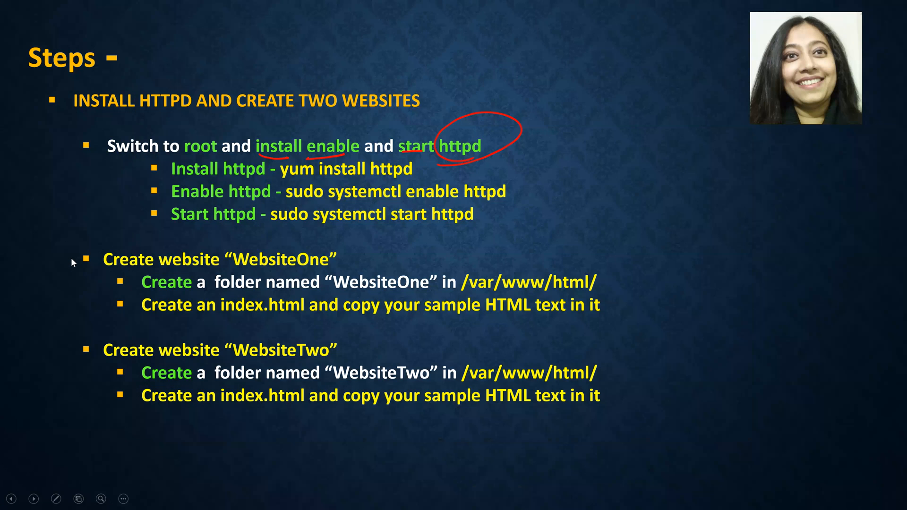
pyautogui.press('Left')
pyautogui.press('Left')
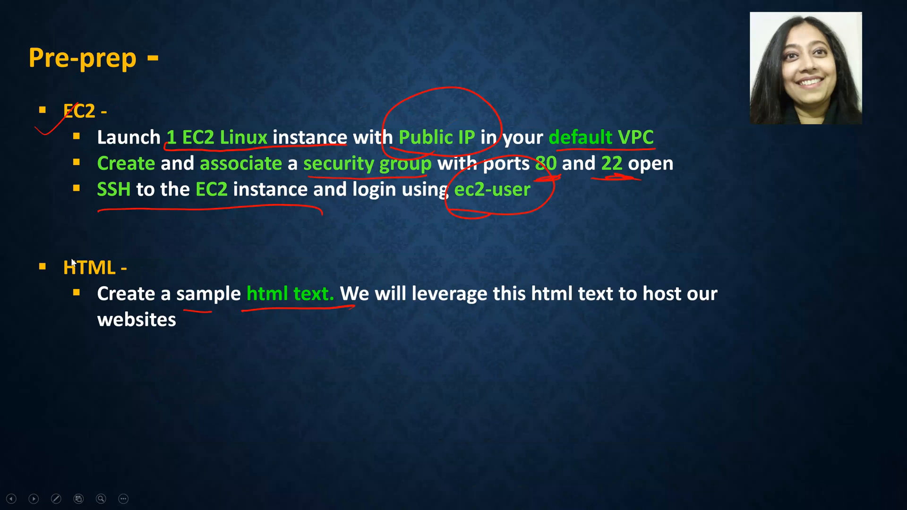
pyautogui.press('Left')
pyautogui.press('Left')
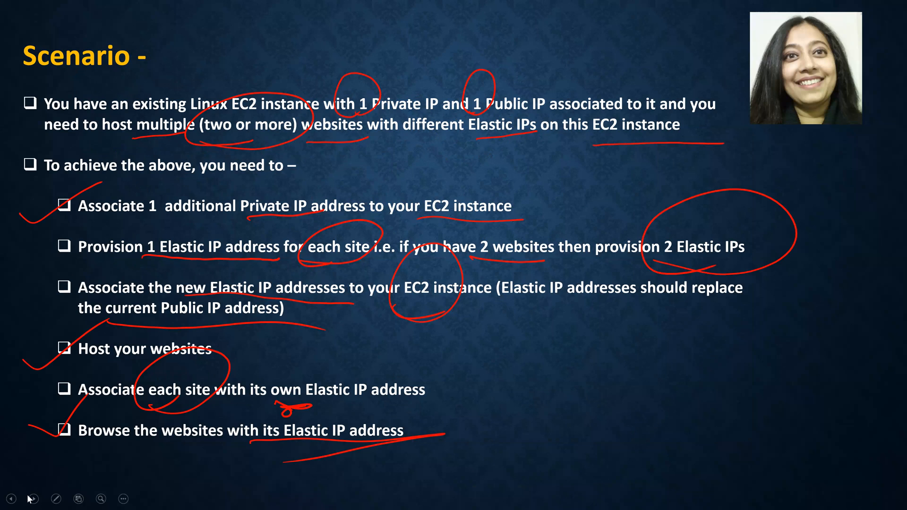
pyautogui.click(55, 498)
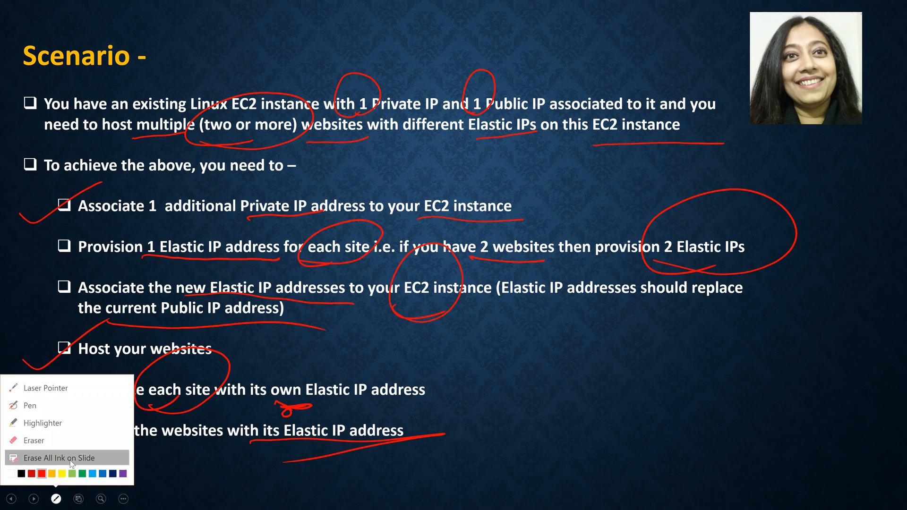
pyautogui.click(45, 457)
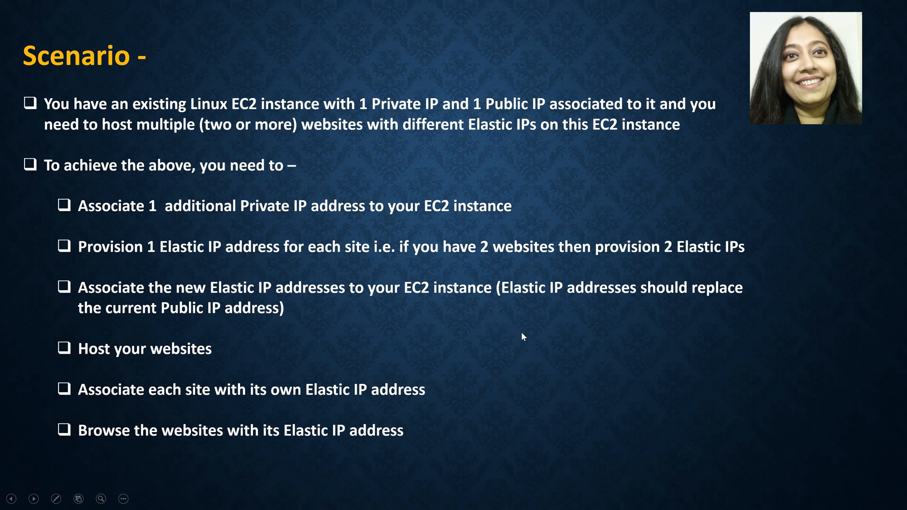
# Step: Circle "EC2 instance" in the Elastic IP association point and underline "addresses to" and "replace the current Public IP address"
pyautogui.moveTo(284, 299)
pyautogui.mouseDown()
pyautogui.moveTo(376, 298)
pyautogui.moveTo(452, 251)
pyautogui.moveTo(423, 317)
pyautogui.mouseUp()
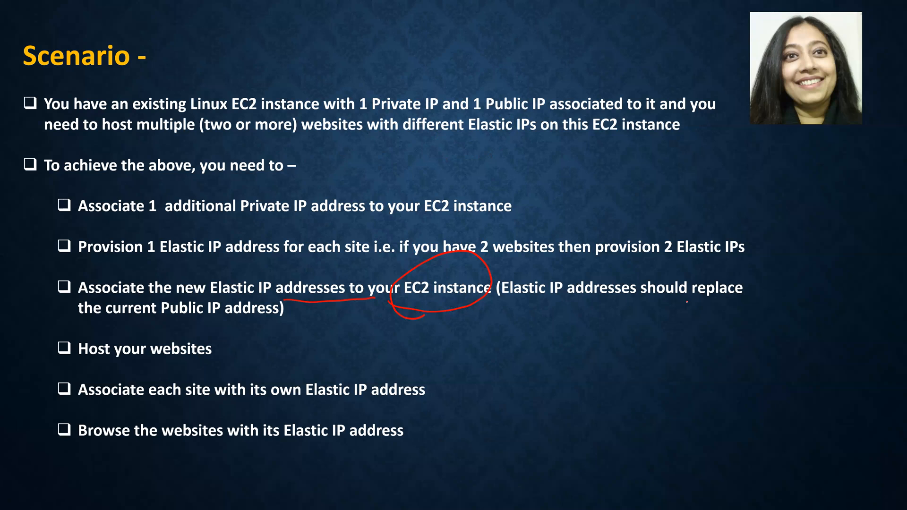
pyautogui.moveTo(686, 304)
pyautogui.mouseDown()
pyautogui.moveTo(775, 301)
pyautogui.moveTo(694, 305)
pyautogui.mouseUp()
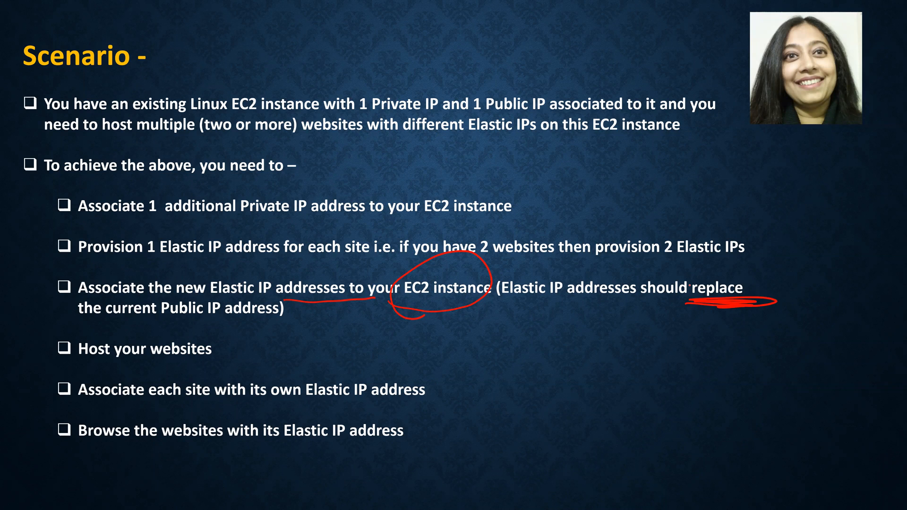
pyautogui.moveTo(67, 323)
pyautogui.mouseDown()
pyautogui.moveTo(83, 331)
pyautogui.moveTo(303, 324)
pyautogui.mouseUp()
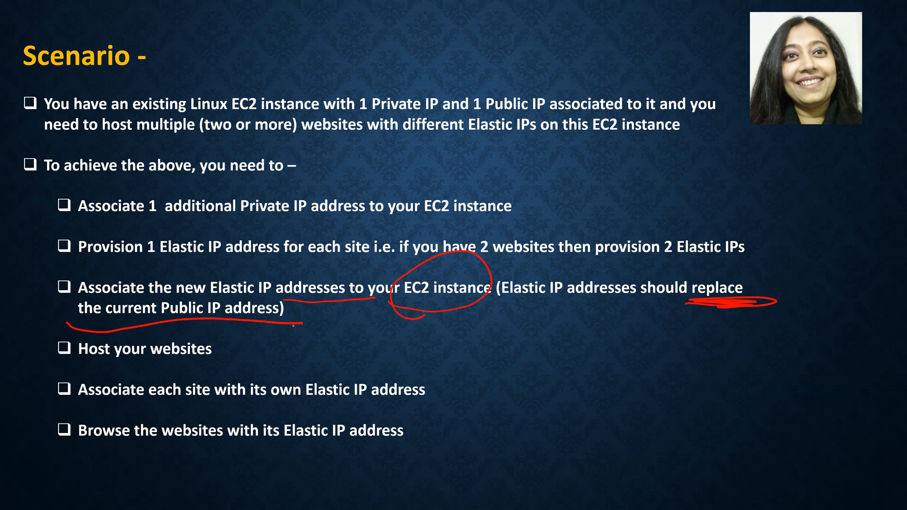
# Step: Switch to the PuTTY terminal window to check its connection to the instance
pyautogui.hotkey('alt', 'Tab')
pyautogui.hotkey('alt', 'Tab')
pyautogui.hotkey('alt', 'shift', 'Tab')
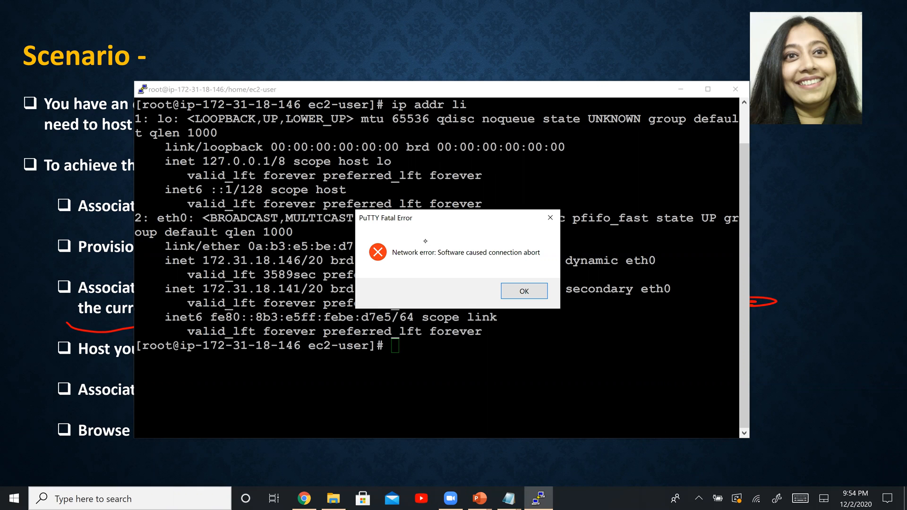
# Step: Return to Chrome and examine the Elastic IP addresses in the details of running instance i-07349657aec72ceab
pyautogui.click(304, 499)
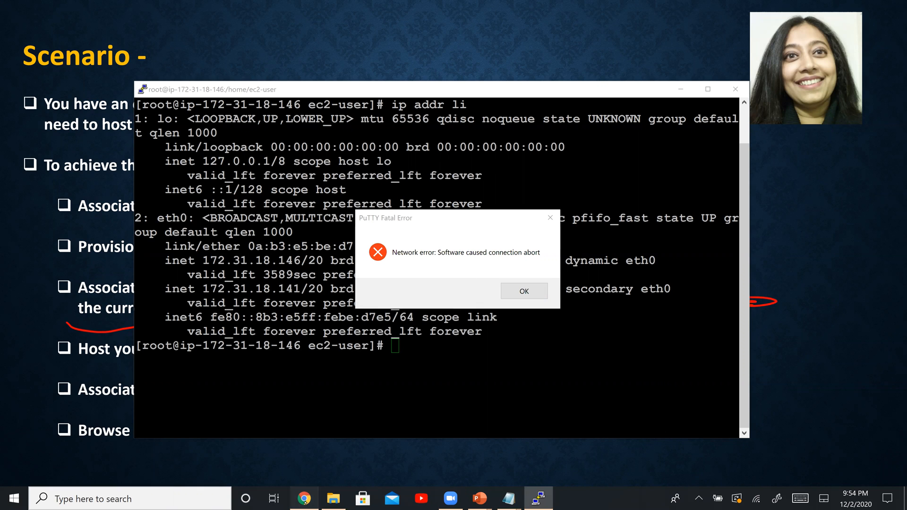
pyautogui.click(137, 154)
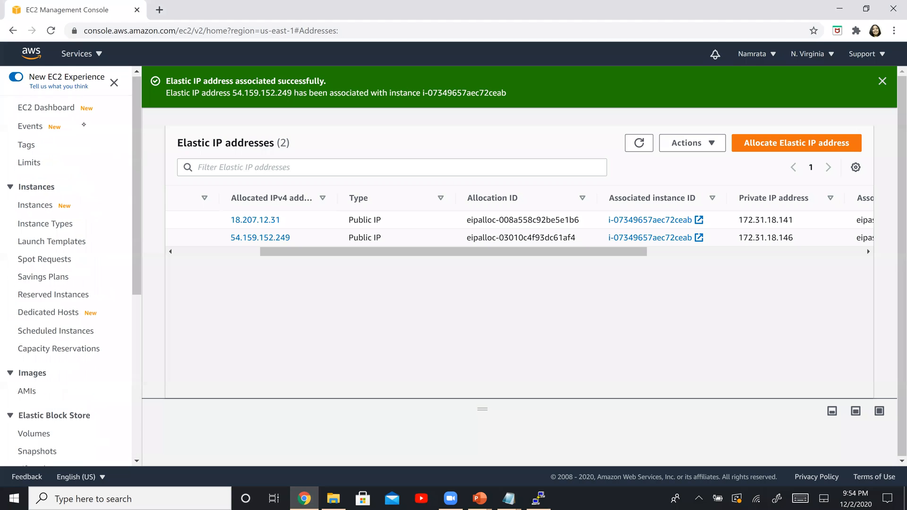
pyautogui.click(44, 111)
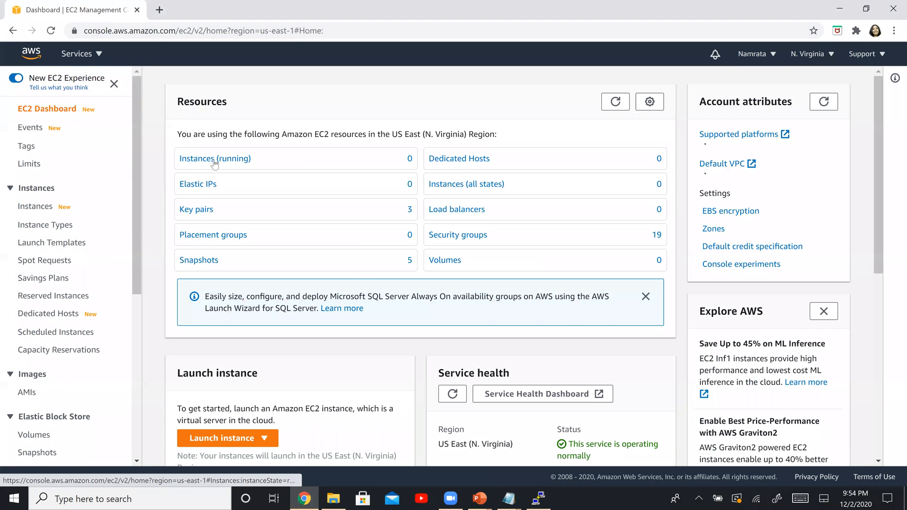
pyautogui.click(208, 158)
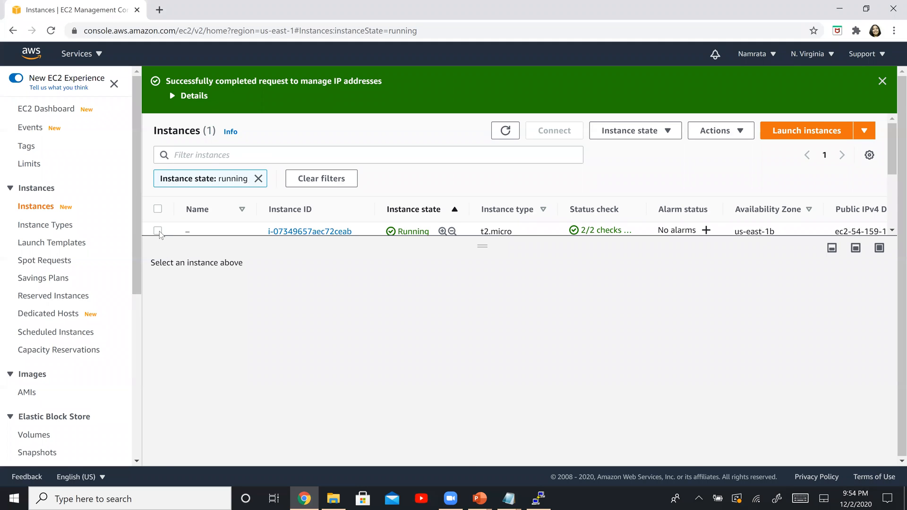
pyautogui.click(158, 231)
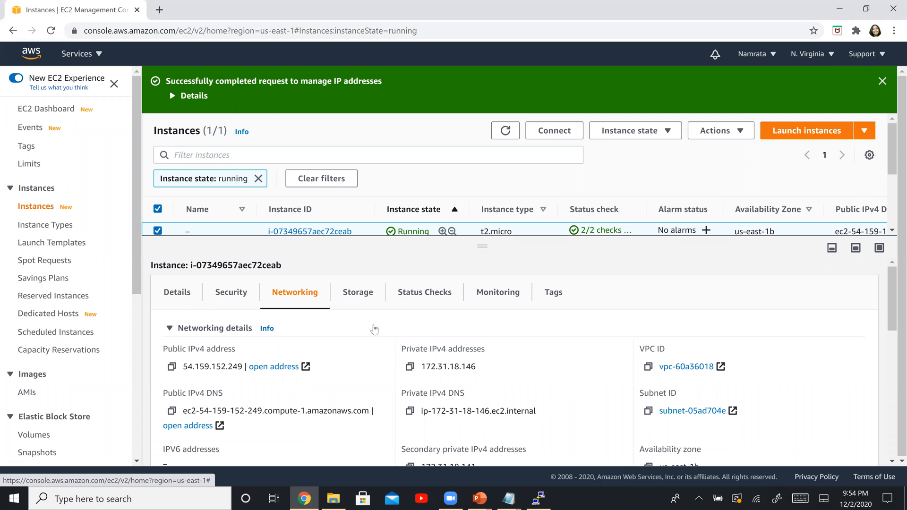
pyautogui.click(168, 294)
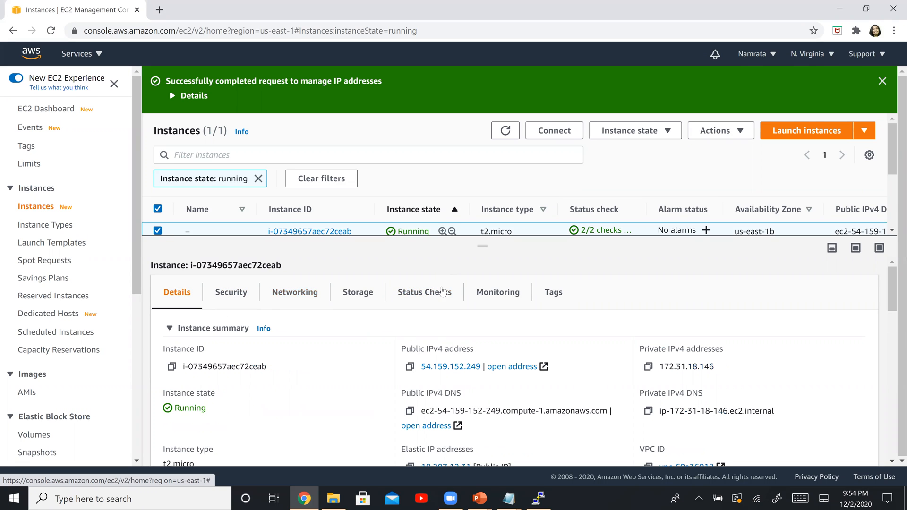
pyautogui.scroll(-2, 456, 373)
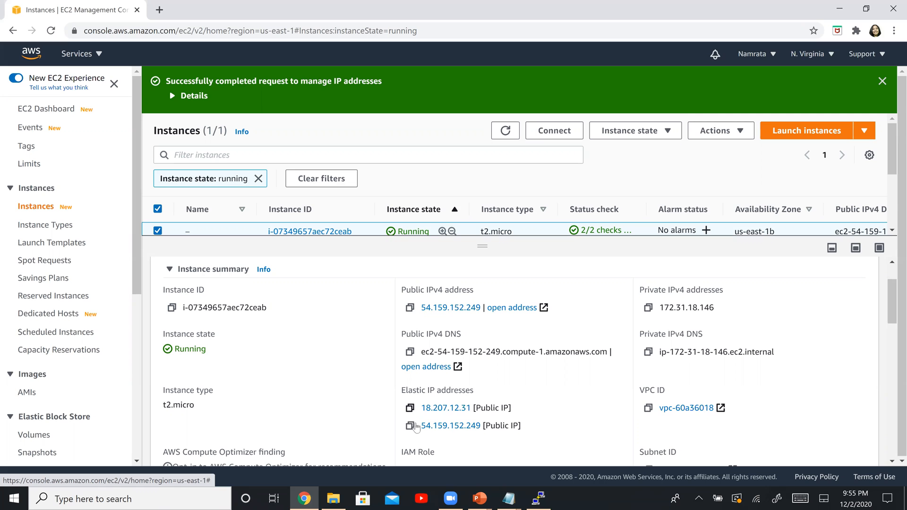
# Step: Copy the Elastic IP address 18.207.12.31 from the instance summary, then dismiss the connection error and close the disconnected PuTTY session
pyautogui.click(410, 410)
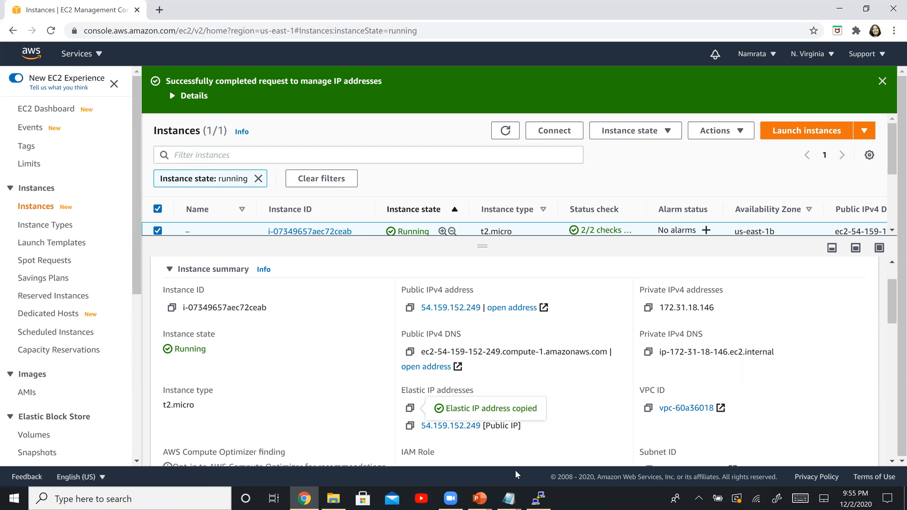
pyautogui.click(539, 498)
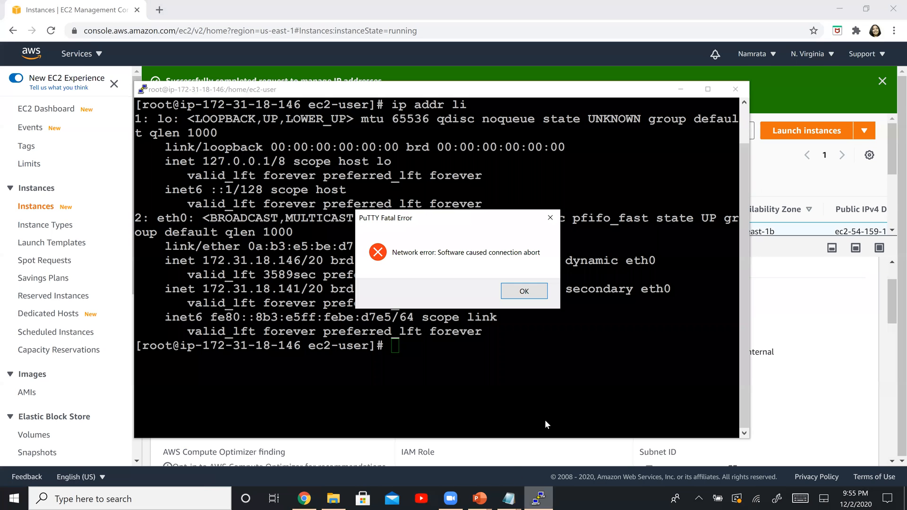
pyautogui.click(517, 292)
pyautogui.click(405, 449)
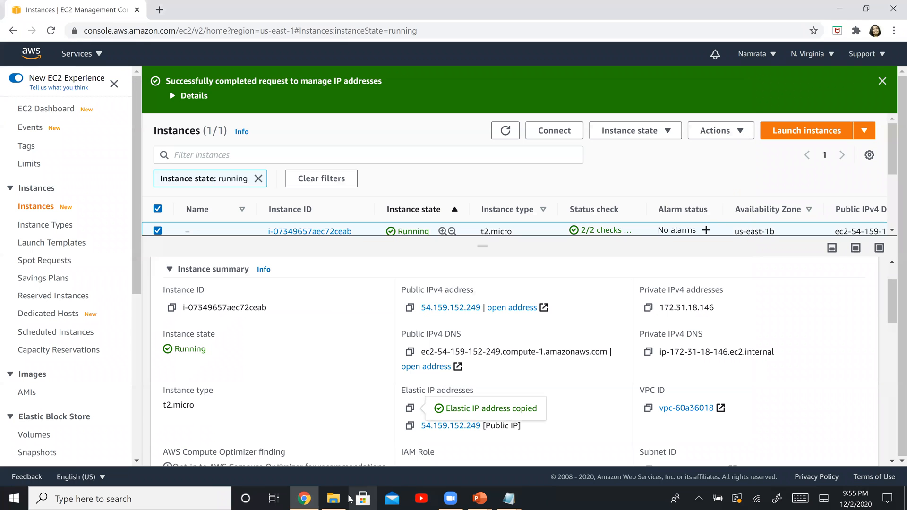
# Step: Launch putty.exe from the AWSKeyPair folder and enter the copied Elastic IP 18.207.12.31 as the host name
pyautogui.click(334, 499)
pyautogui.click(169, 171)
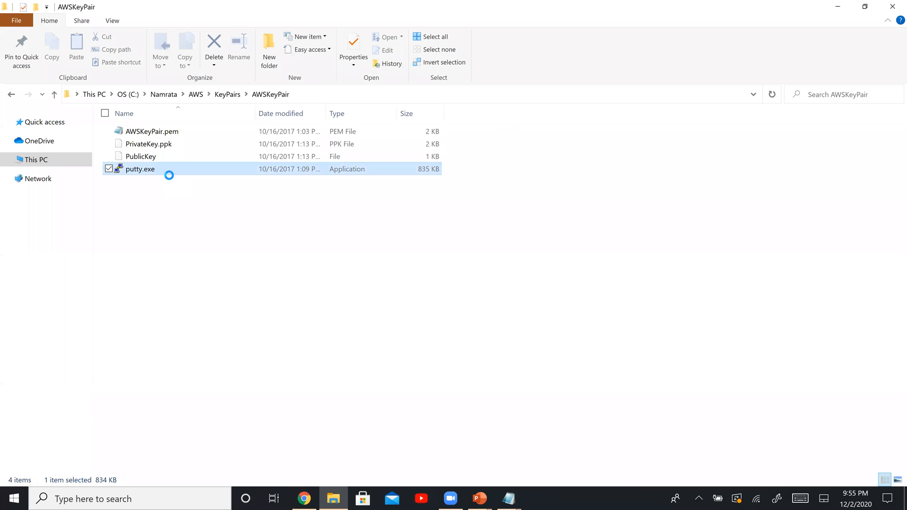
pyautogui.press('Return')
pyautogui.hotkey('ctrl', 'v')
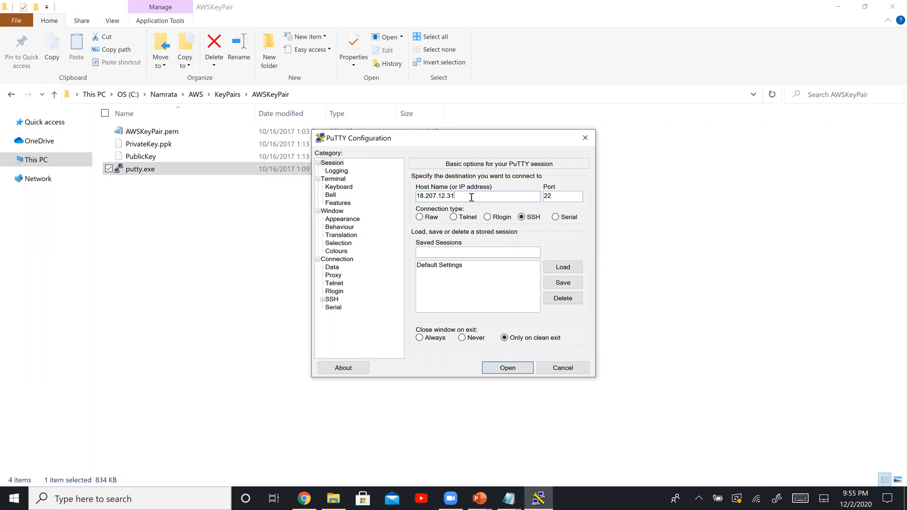
pyautogui.hotkey('ctrl', 'a')
# Step: Set the PuTTY terminal font to Courier New, Bold, size 16
pyautogui.click(358, 222)
pyautogui.click(562, 244)
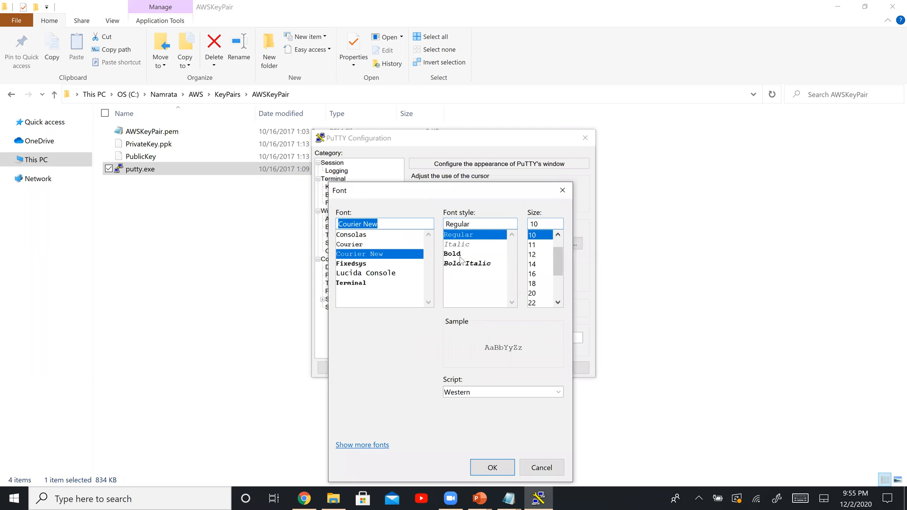
pyautogui.click(461, 255)
pyautogui.click(534, 274)
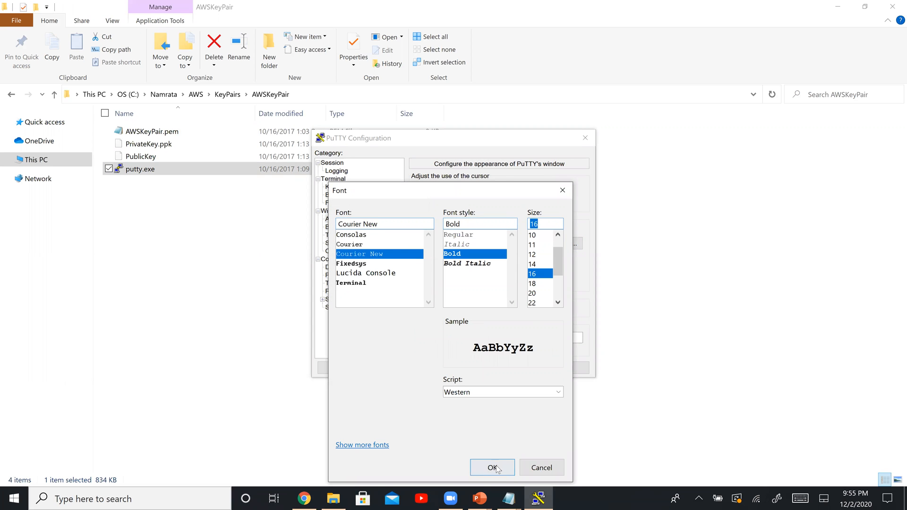
pyautogui.click(496, 468)
# Step: Choose PrivateKey.ppk from the AWSKeyPair folder as the private key file for SSH authentication
pyautogui.click(323, 300)
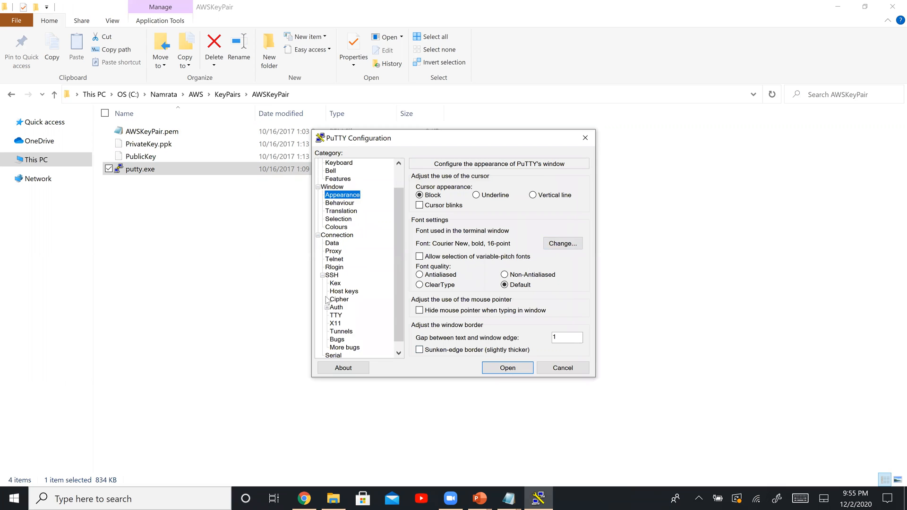
pyautogui.click(337, 307)
pyautogui.click(560, 294)
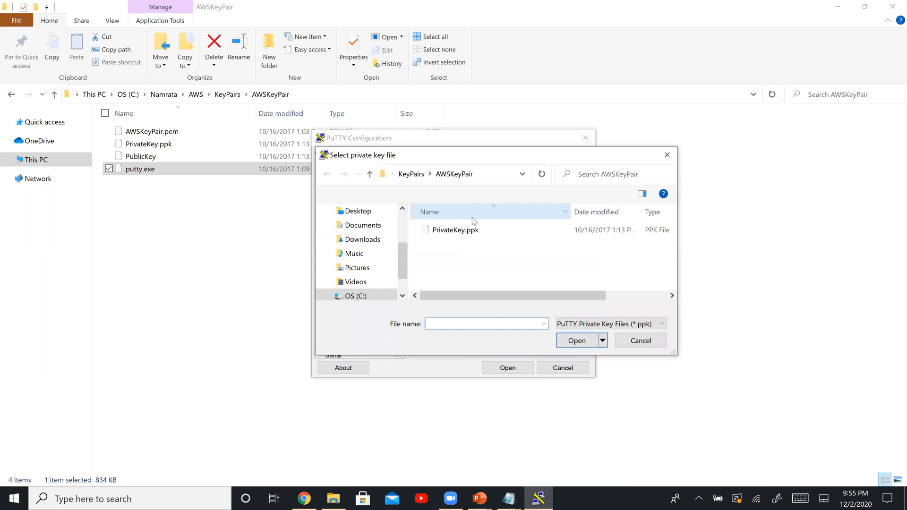
pyautogui.doubleClick(469, 233)
# Step: Open the SSH session, trust the server's host key, and log in as ec2-user
pyautogui.click(517, 369)
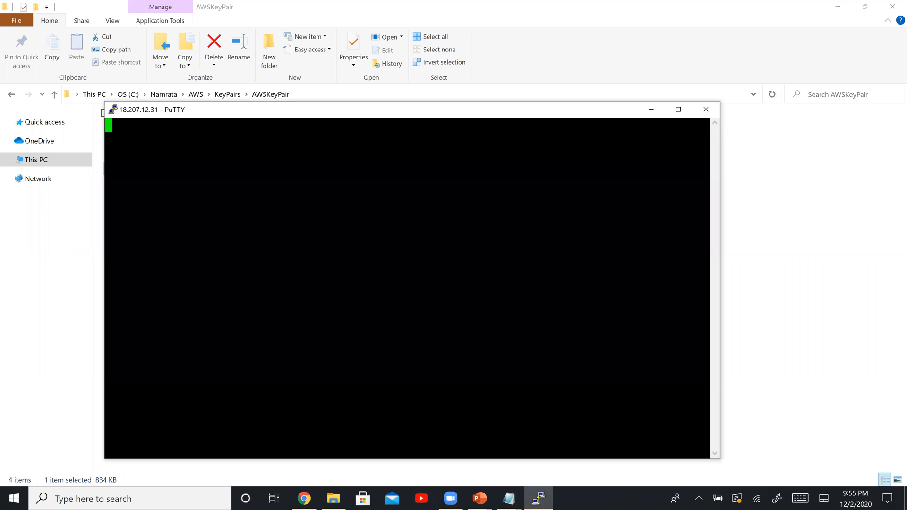
pyautogui.click(437, 338)
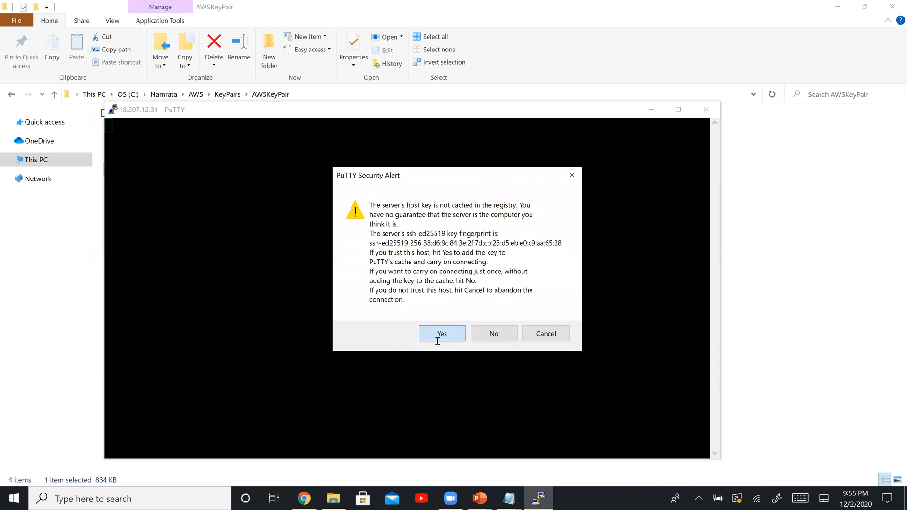
pyautogui.write('ec2-user')
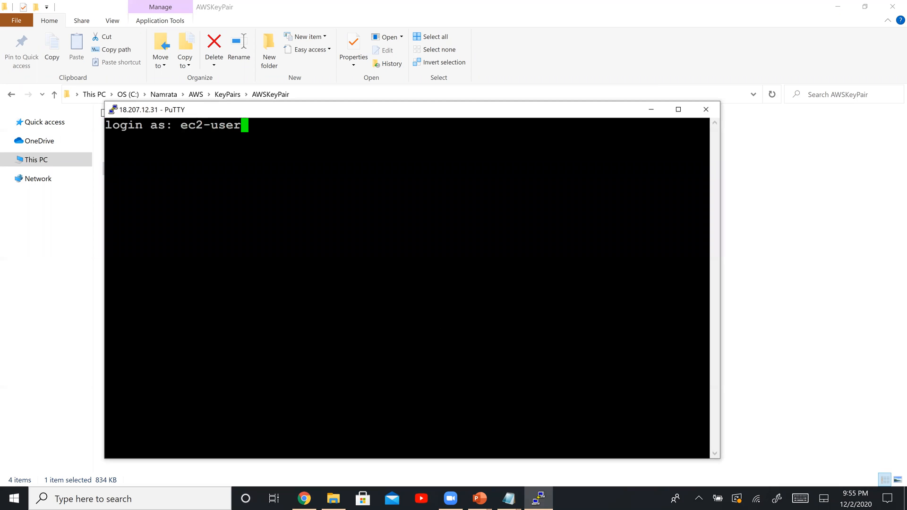
pyautogui.press('Return')
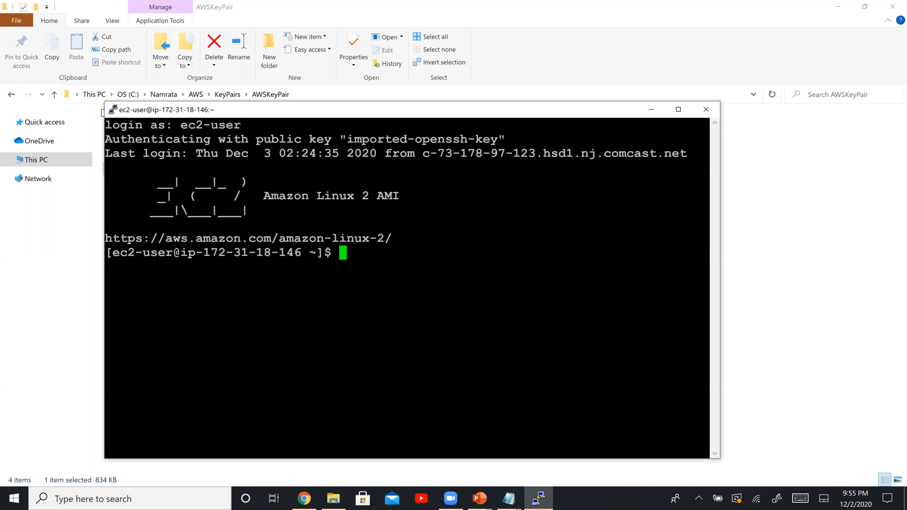
# Step: Return to the PowerPoint slide show and go to the Steps slide on installing httpd and creating two websites
pyautogui.hotkey('alt', 'Tab')
pyautogui.hotkey('alt', 'Tab')
pyautogui.hotkey('alt', 'Tab')
pyautogui.press('Left')
pyautogui.press('Right')
pyautogui.press('Right')
pyautogui.press('Right')
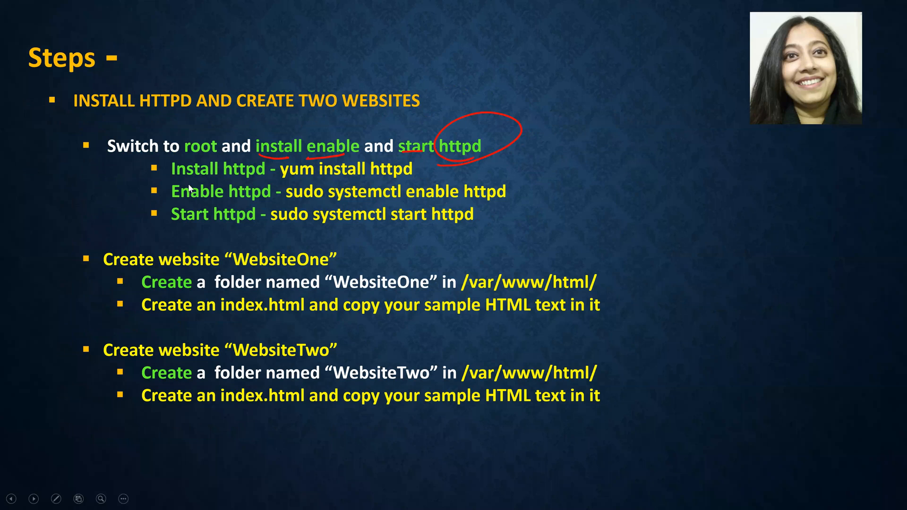
# Step: Switch to the PuTTY terminal and become root with sudo su
pyautogui.hotkey('alt', 'Tab')
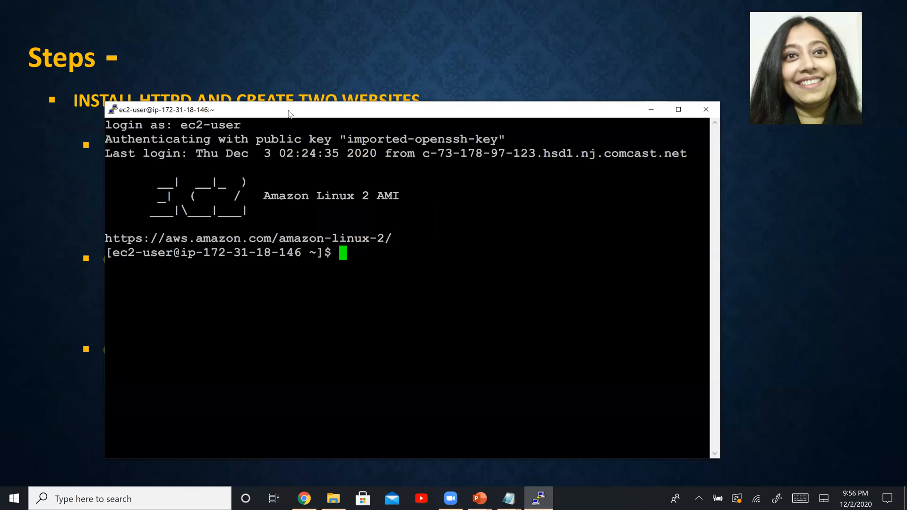
pyautogui.write('sudo su')
pyautogui.press('Return')
# Step: Check the install command on the Steps slide, run yum install httpd in the PuTTY terminal, and accept the installation with y
pyautogui.hotkey('alt', 'Tab')
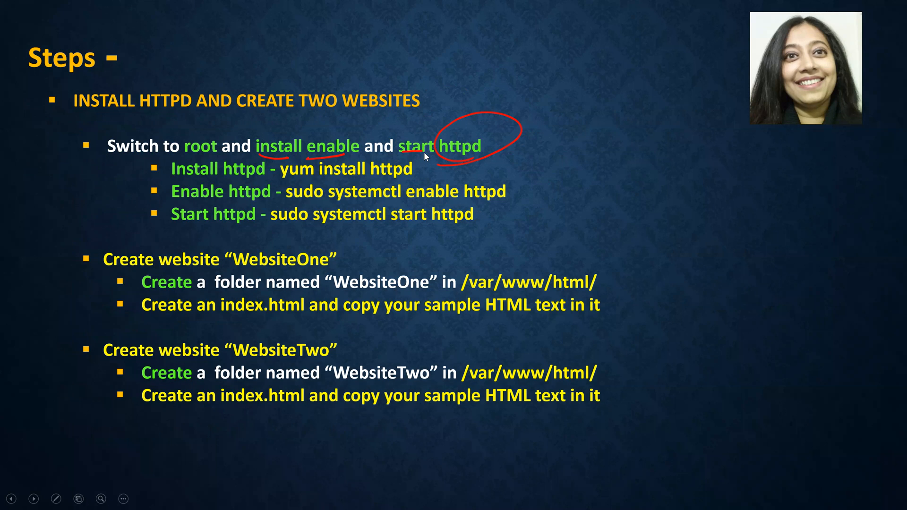
pyautogui.hotkey('alt', 'Tab')
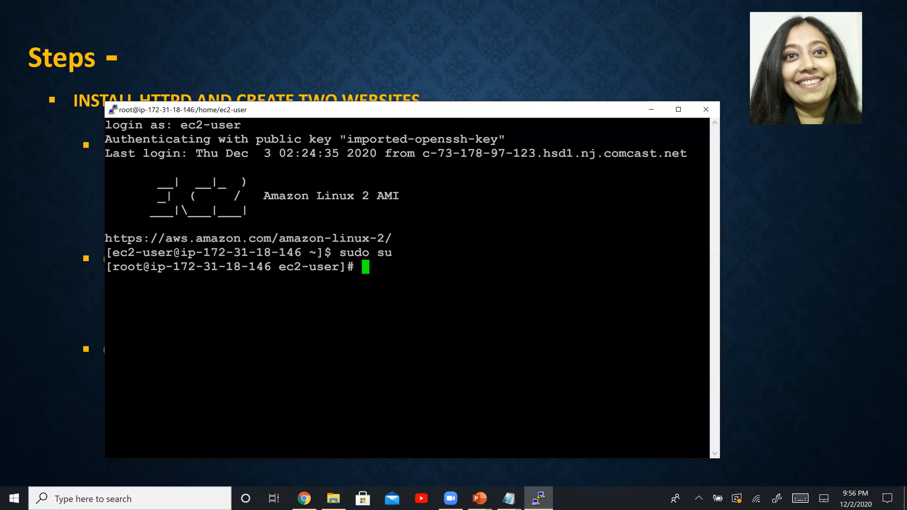
pyautogui.write('yum ')
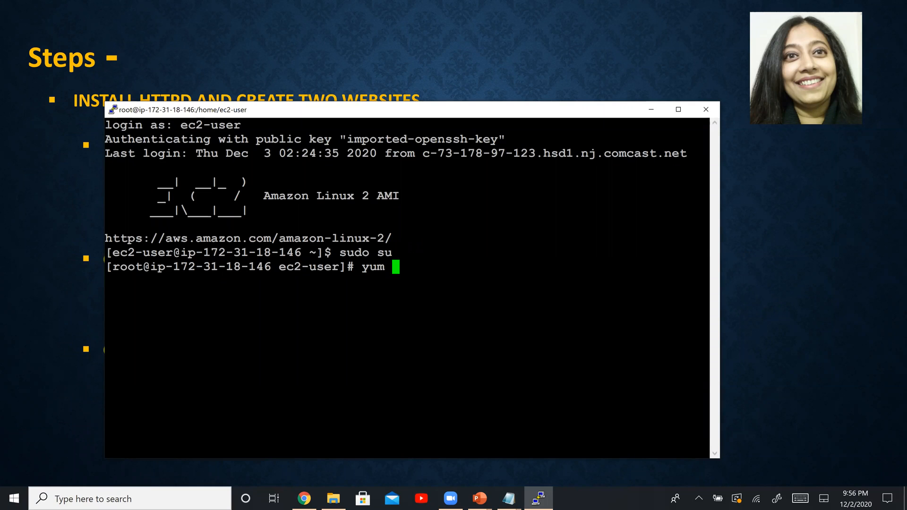
pyautogui.write('install httpd')
pyautogui.press('Return')
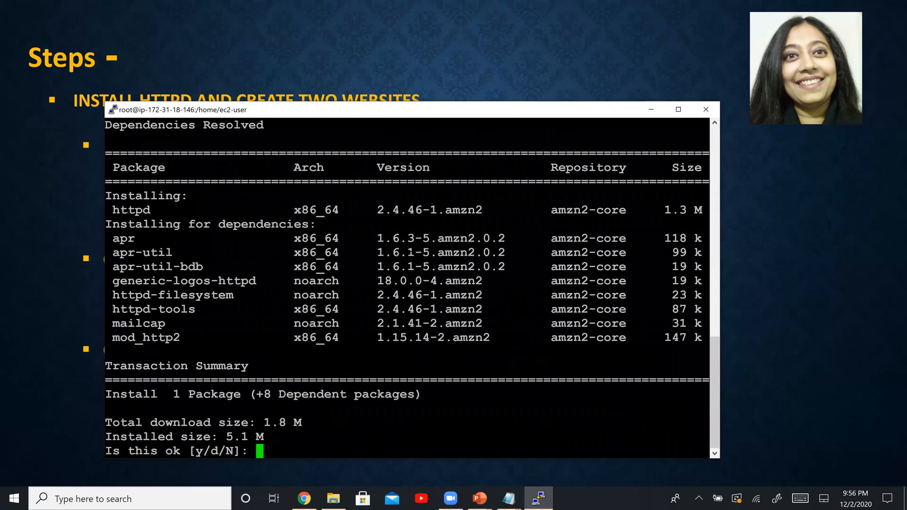
pyautogui.write('y')
pyautogui.press('Return')
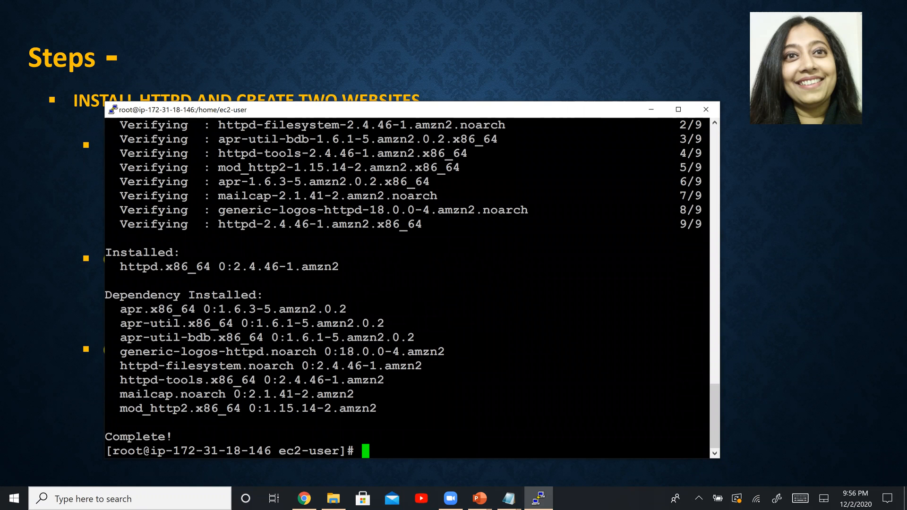
# Step: Enable the web server service with sudo systemctl enable httpd
pyautogui.write('sudo systemctl')
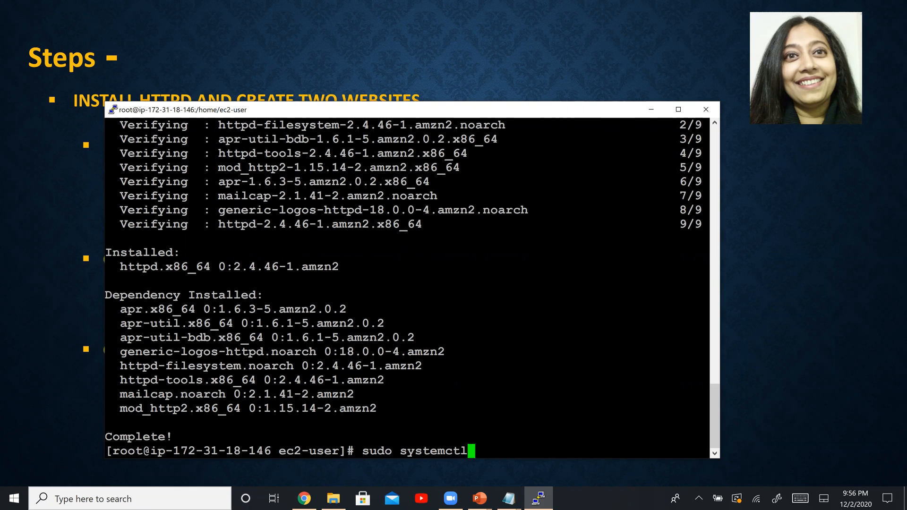
pyautogui.write(' enable httpd')
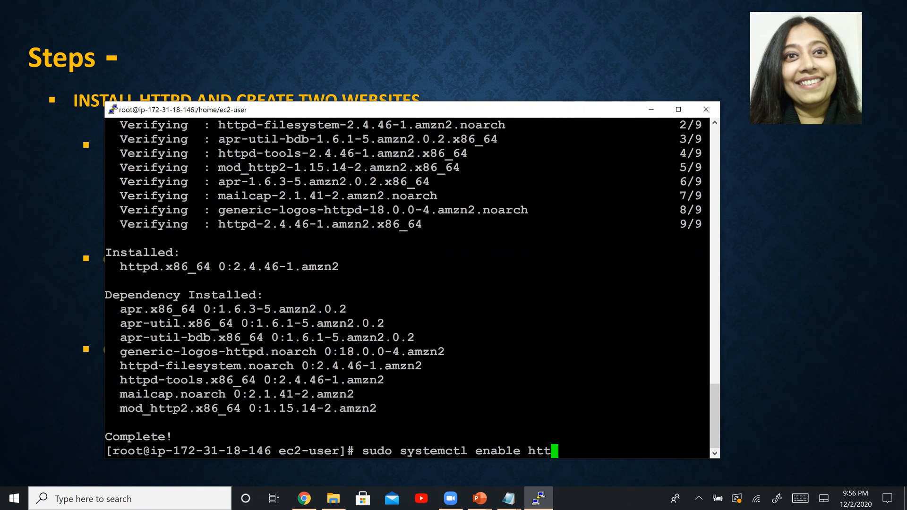
pyautogui.press('Return')
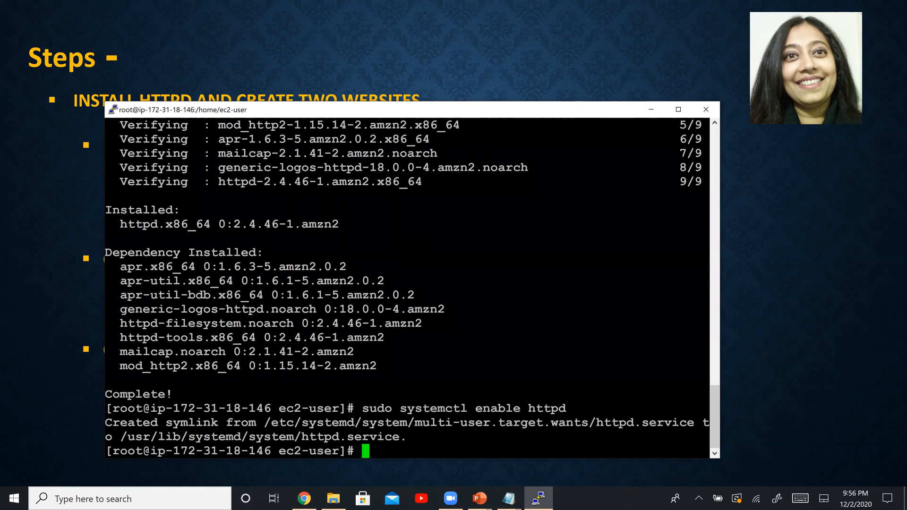
# Step: Recall the previous systemctl command, replace enable with start, and run it to start httpd
pyautogui.press('Up')
pyautogui.press('Left')
pyautogui.press('Left')
pyautogui.press('Left')
pyautogui.press('Left')
pyautogui.press('Left')
pyautogui.press('Left')
pyautogui.press('BackSpace')
pyautogui.press('BackSpace')
pyautogui.press('BackSpace')
pyautogui.press('BackSpace')
pyautogui.press('BackSpace')
pyautogui.press('BackSpace')
pyautogui.write('start')
pyautogui.press('Return')
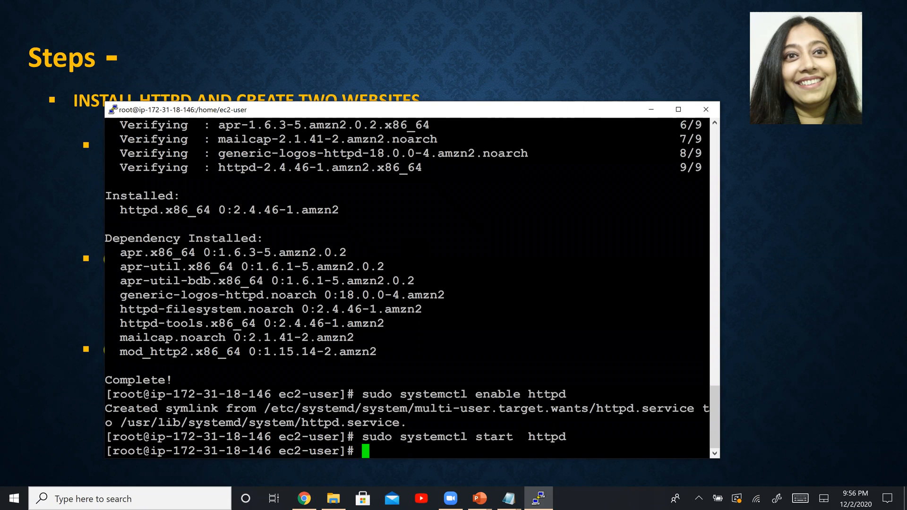
# Step: Draw a red curly bracket beside the install, enable and start httpd lines on the Steps slide, then switch back to the PuTTY terminal
pyautogui.hotkey('alt', 'Tab')
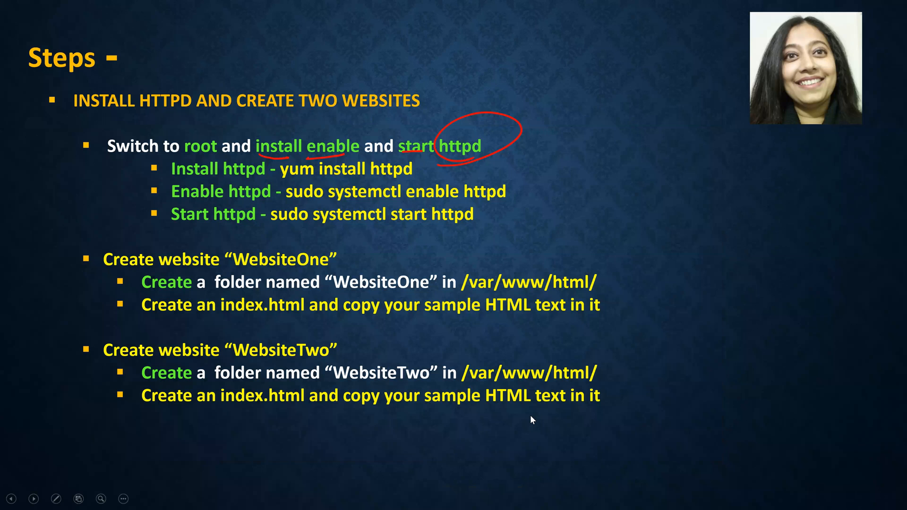
pyautogui.hotkey('ctrl', 'p')
pyautogui.moveTo(533, 126); pyautogui.dragTo(513, 253)
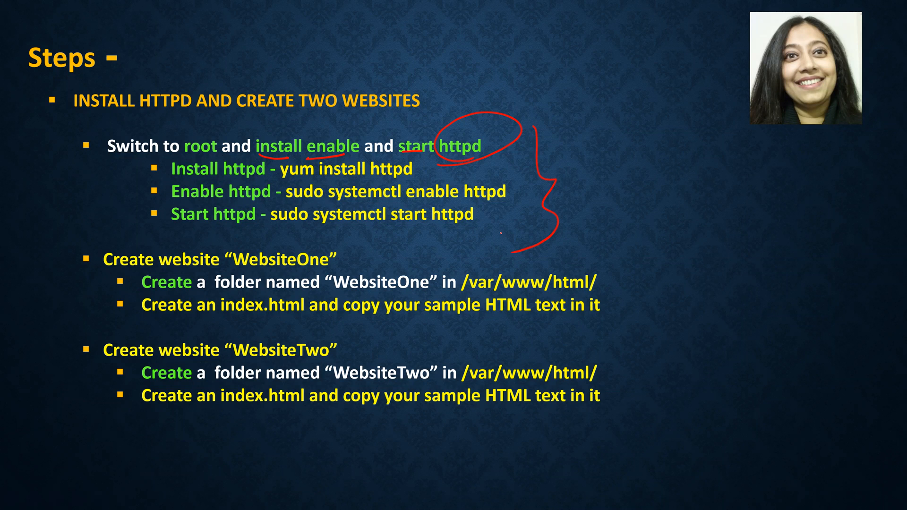
pyautogui.hotkey('alt', 'Tab')
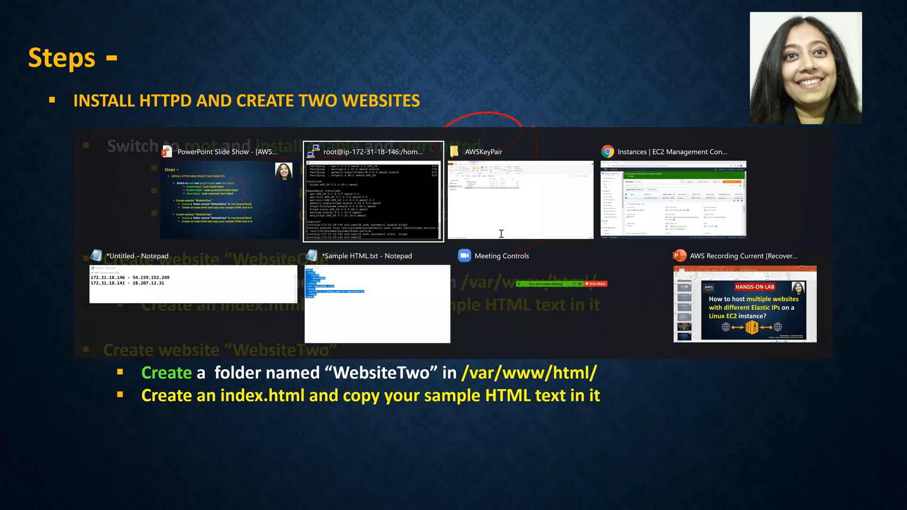